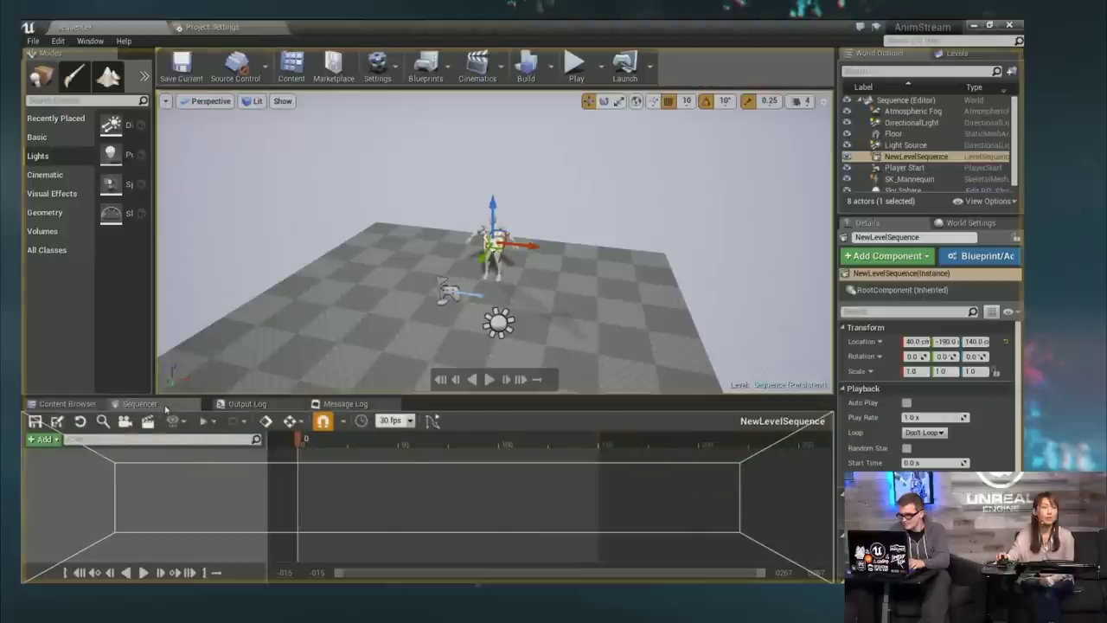
# - Add the SK_Mannequin actor to the level sequence
pyautogui.click(44, 439)
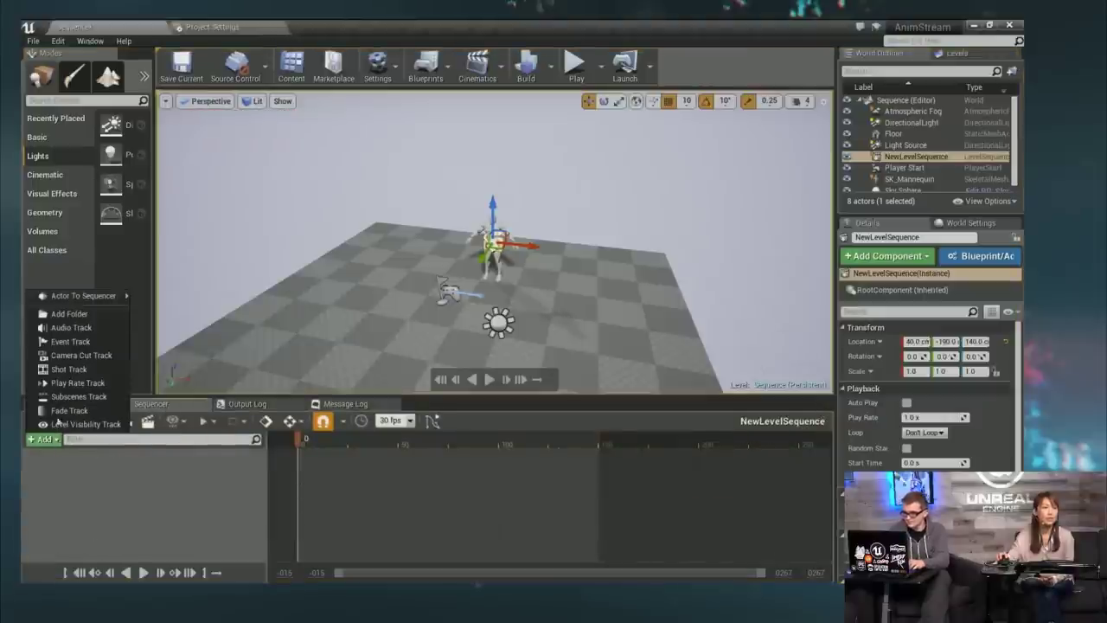
pyautogui.moveTo(52, 299)
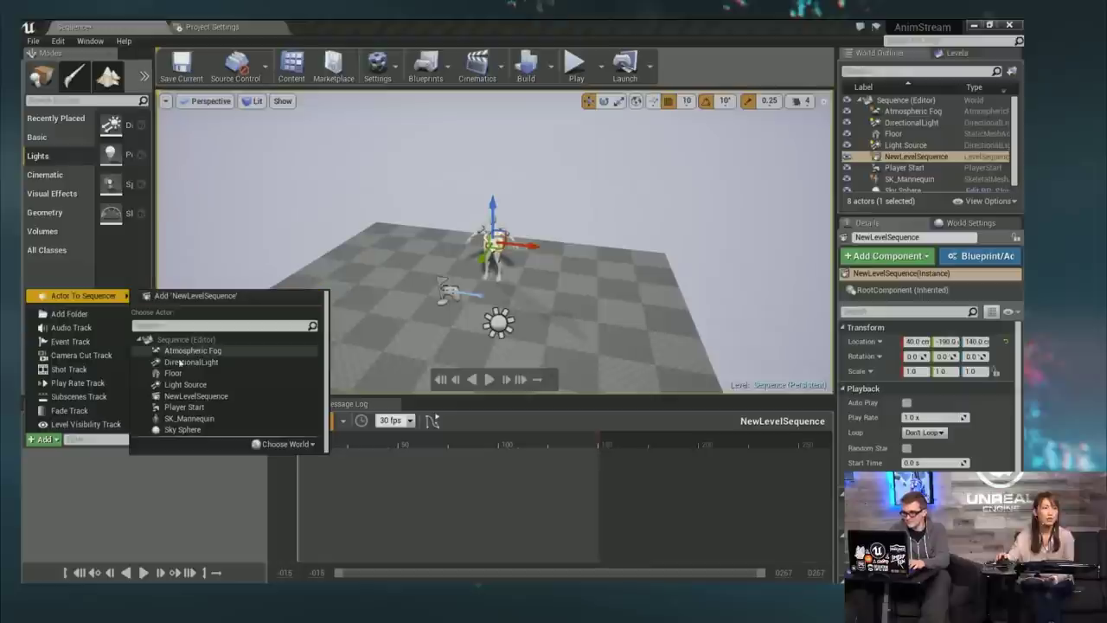
pyautogui.click(199, 419)
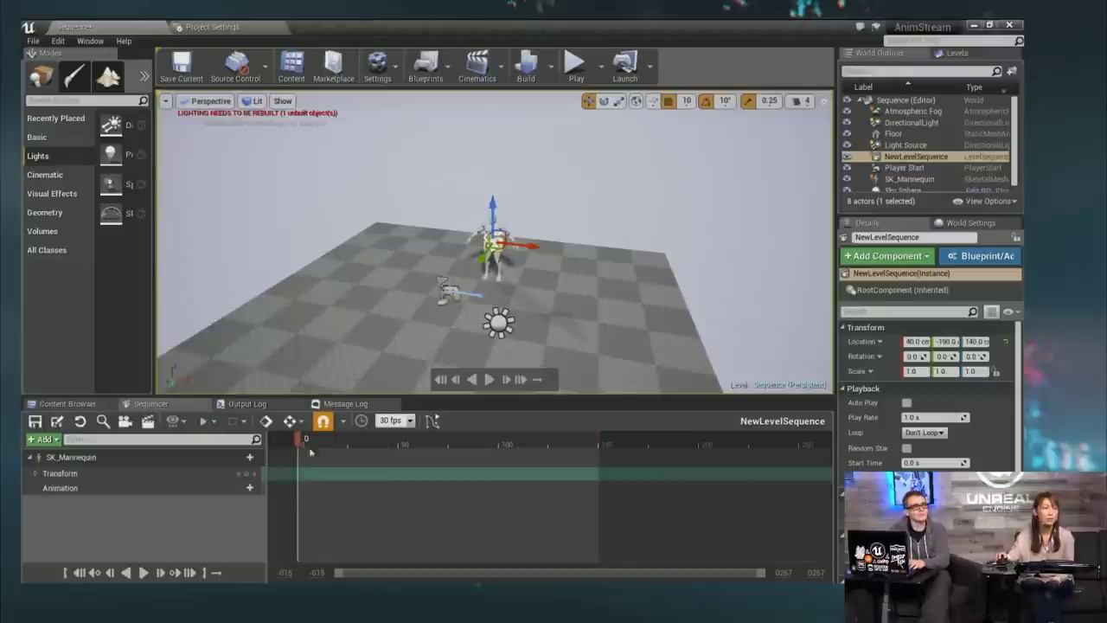
# - Add a ThirdPersonIdle clip at frame 0 and a ThirdPersonJump_End clip at frame 90 to the mannequin's animation track
pyautogui.click(237, 488)
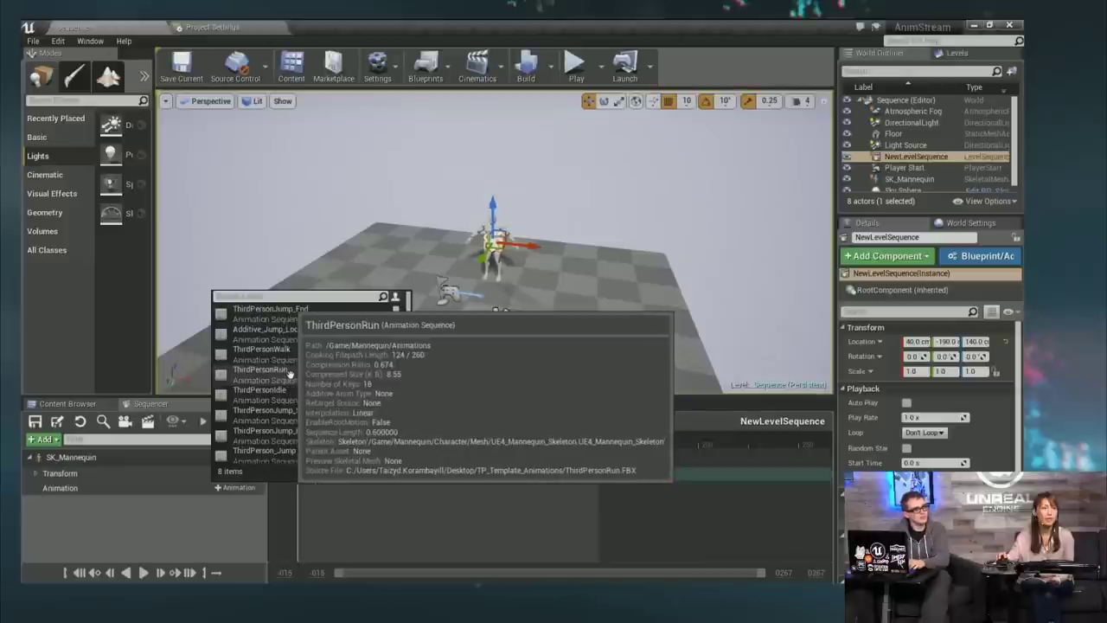
pyautogui.click(260, 390)
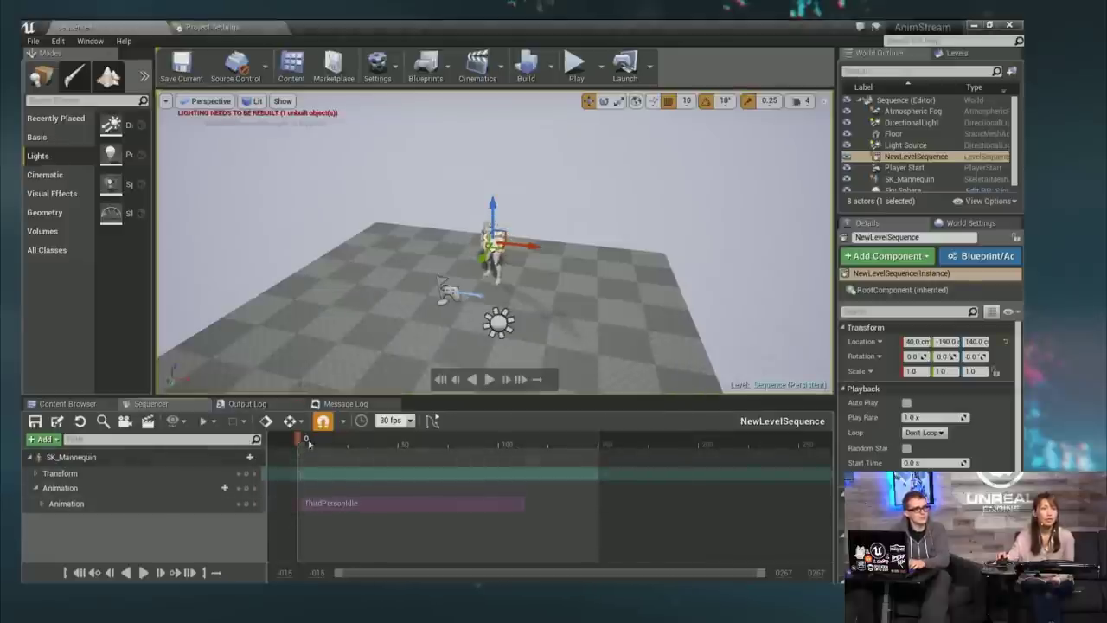
pyautogui.click(208, 489)
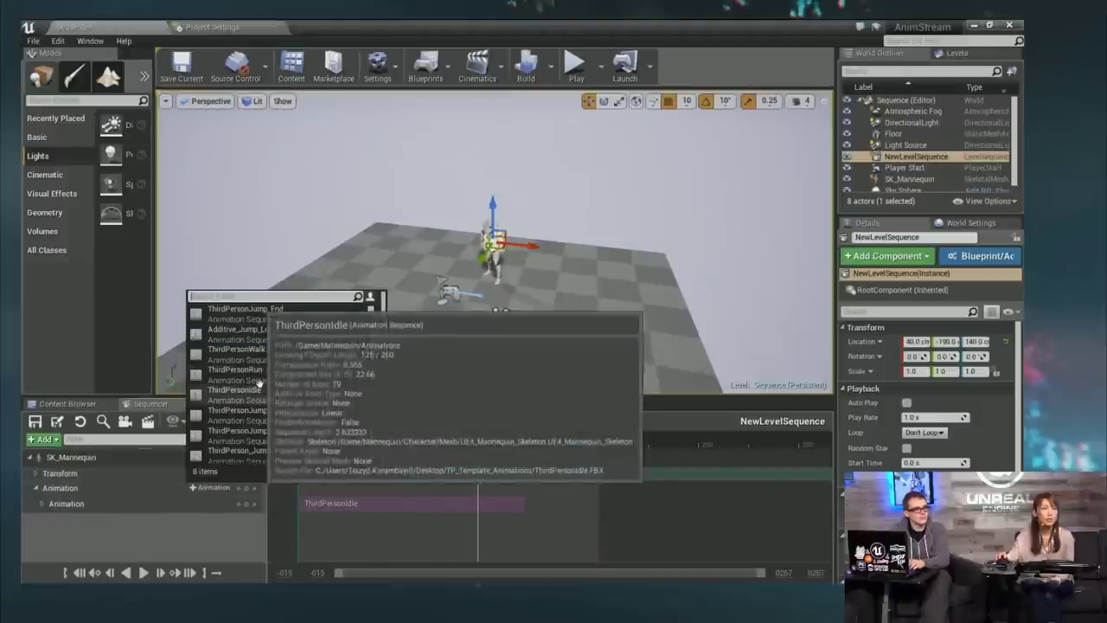
pyautogui.click(251, 310)
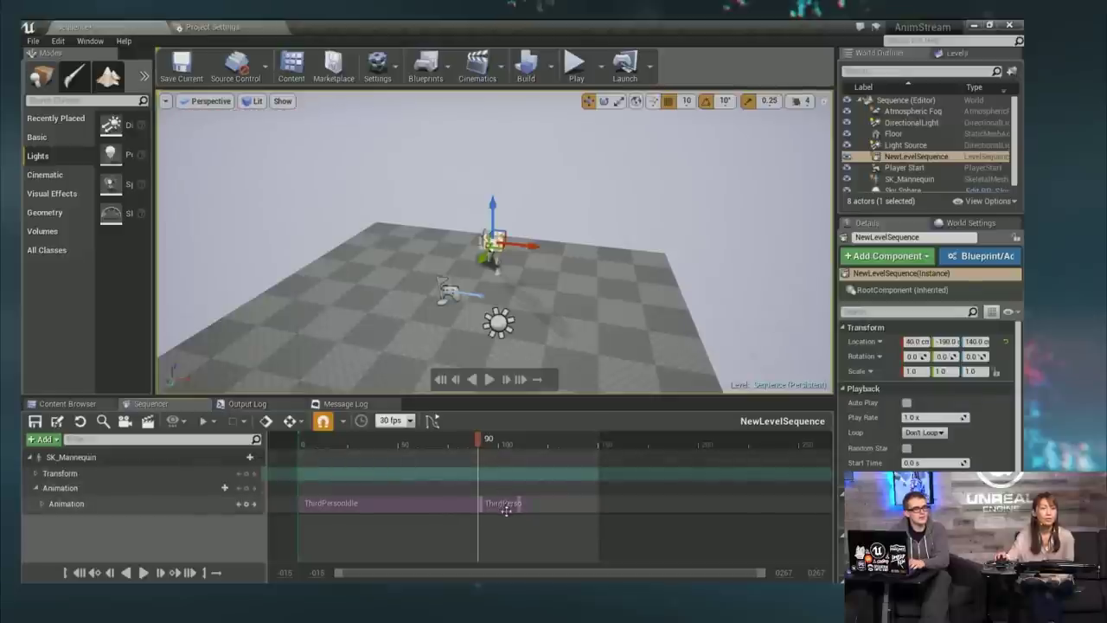
# - Move the second animation clip onto its own row and shift its start to about frame 108, overlapping the end of the idle clip
pyautogui.moveTo(508, 505); pyautogui.dragTo(516, 520)
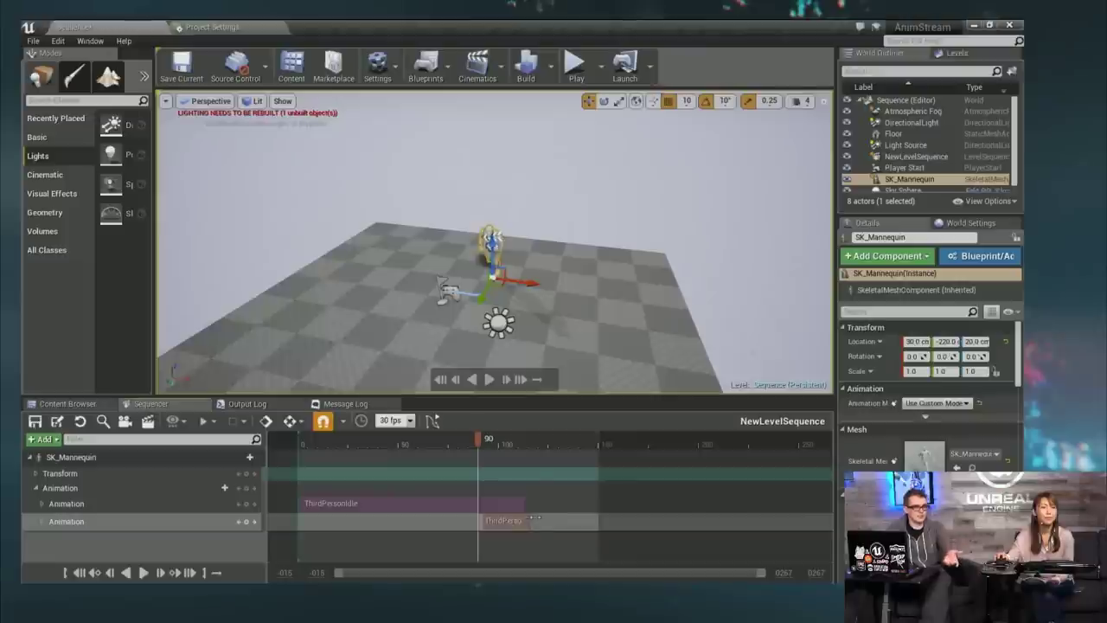
pyautogui.moveTo(535, 518)
pyautogui.mouseDown()
pyautogui.moveTo(589, 519)
pyautogui.moveTo(518, 525)
pyautogui.mouseUp()
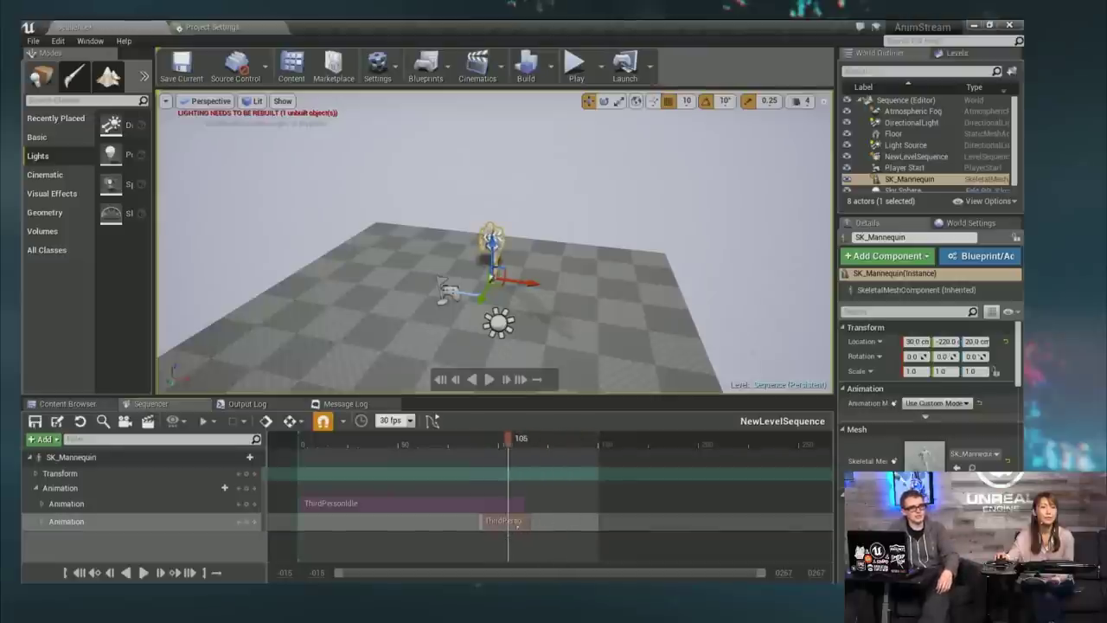
pyautogui.click(528, 520)
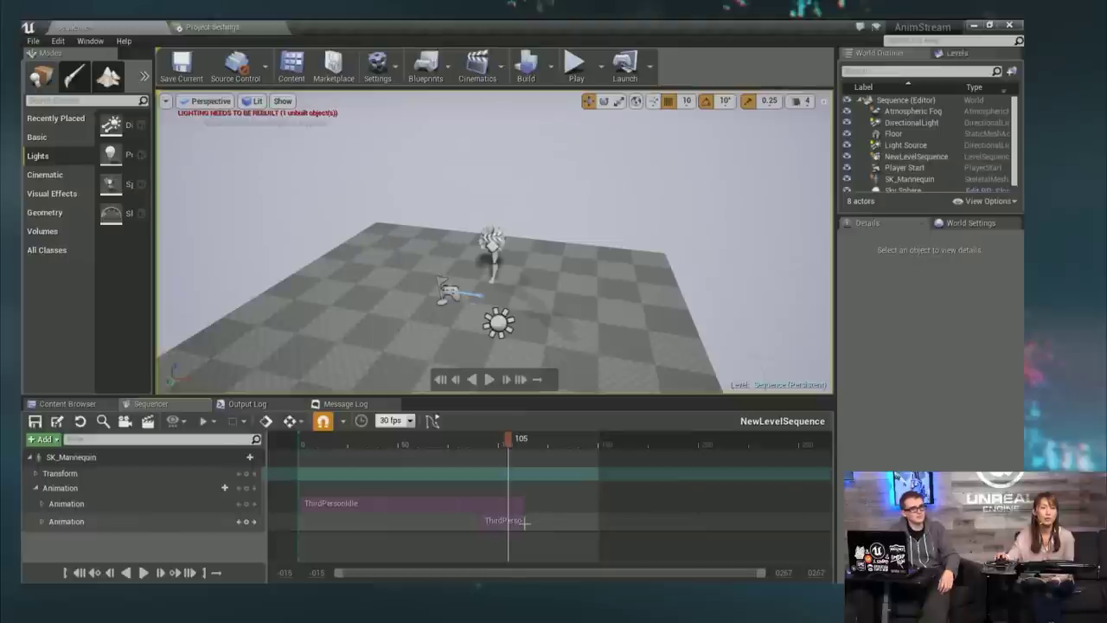
pyautogui.moveTo(487, 523); pyautogui.dragTo(531, 521)
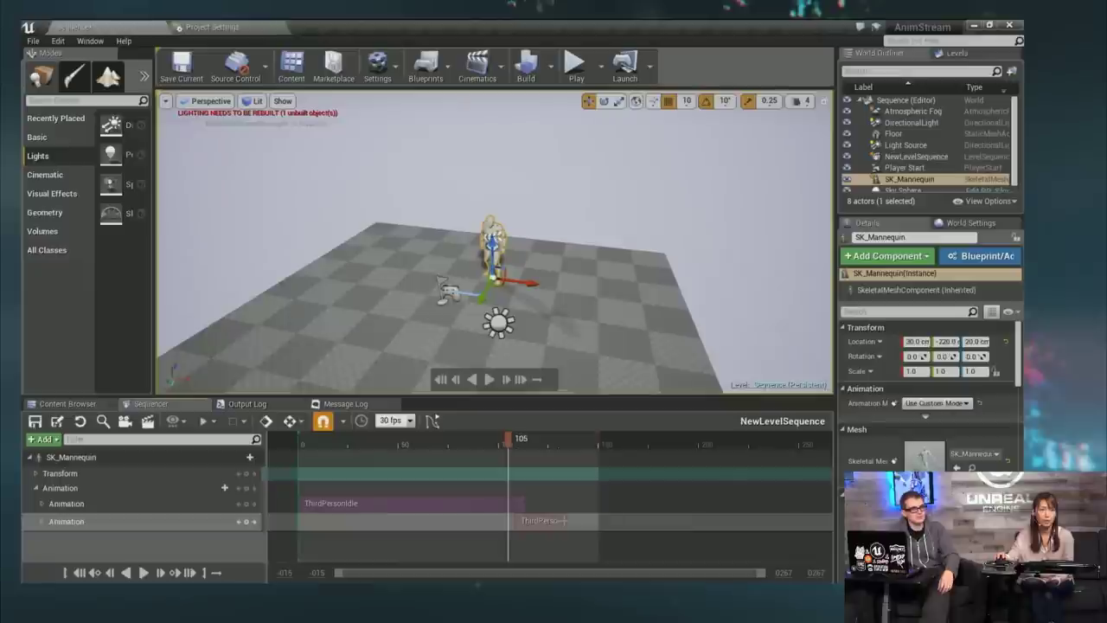
# - Scrub the playhead across the overlap of the two animation clips to preview the blend
pyautogui.click(535, 485)
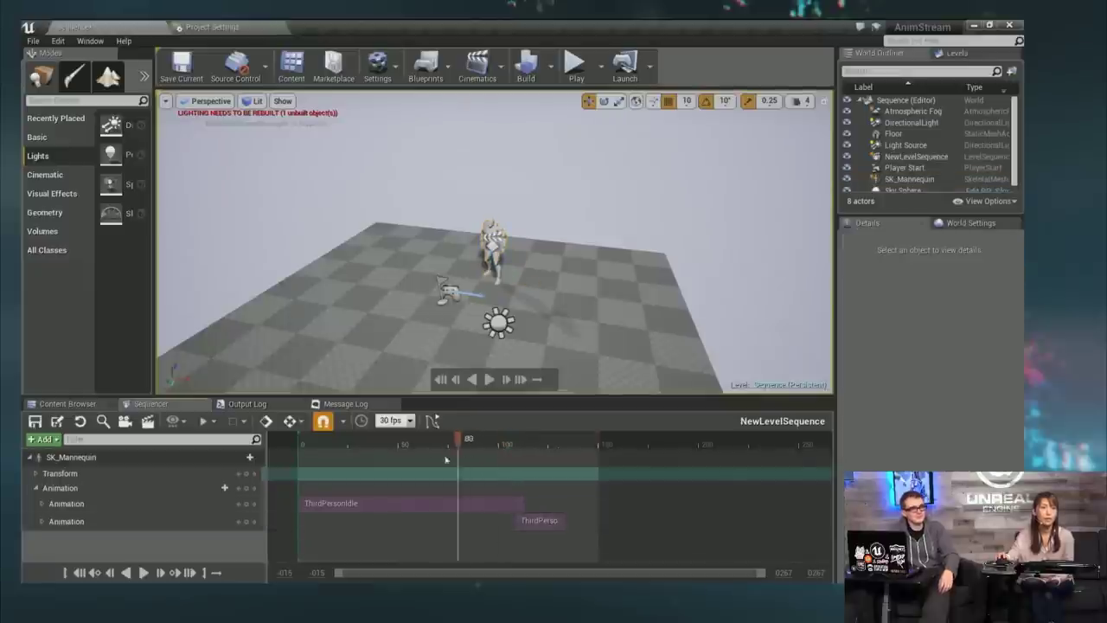
pyautogui.moveTo(403, 471); pyautogui.dragTo(519, 463)
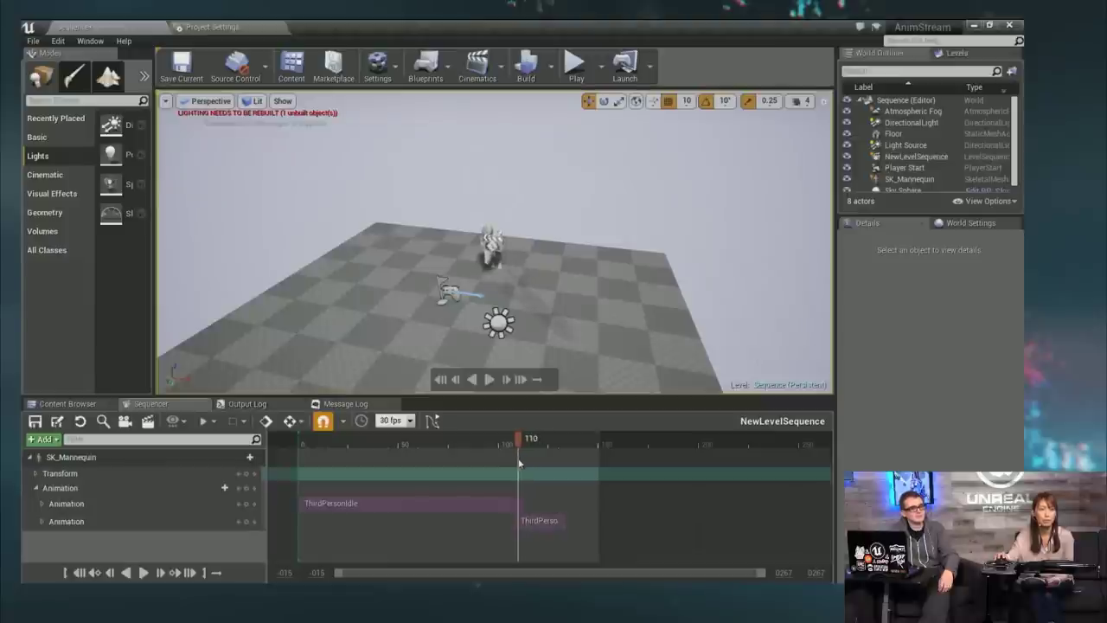
pyautogui.click(542, 522)
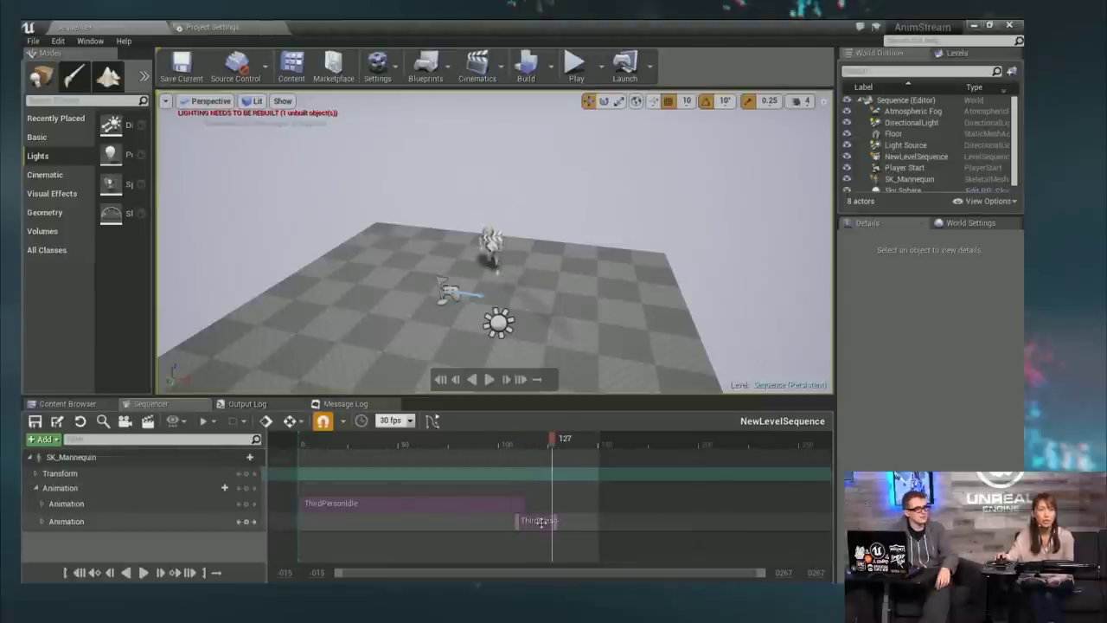
# - Delete the animation track with both clips from the mannequin
pyautogui.click(98, 522)
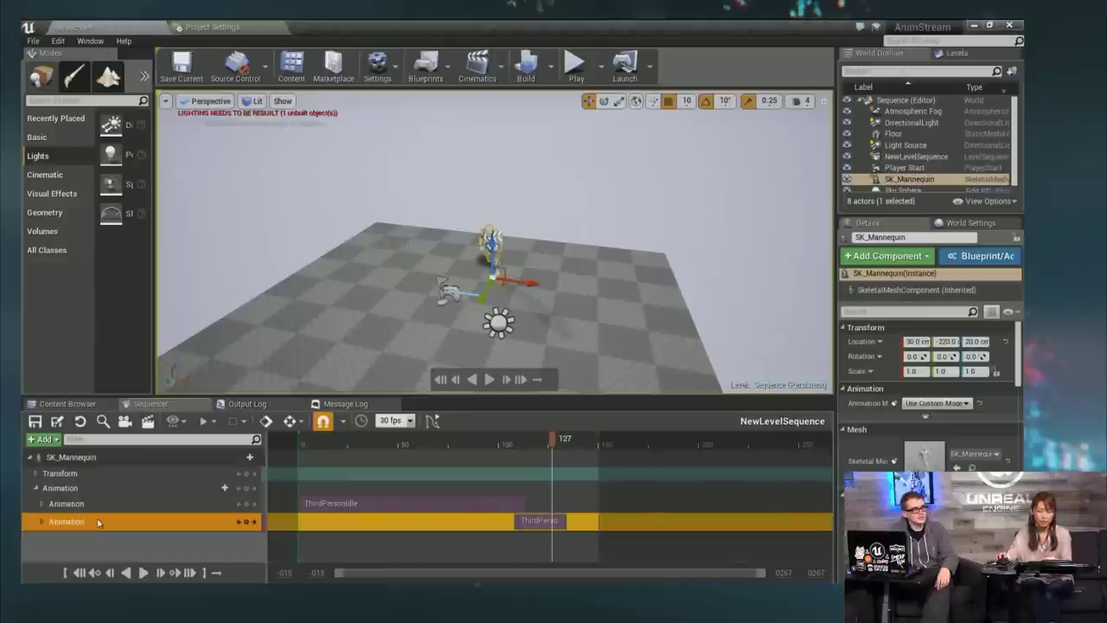
pyautogui.press('Delete')
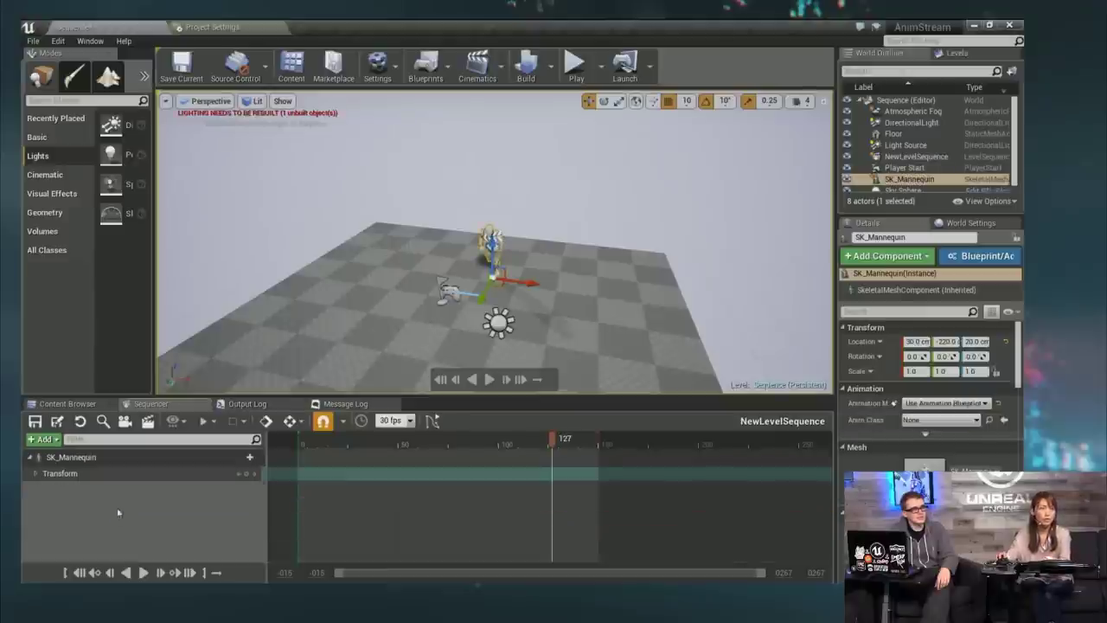
# - Add a new animation track with a ThirdPersonIdle clip to the mannequin and move the clip to start at frame 0
pyautogui.click(36, 473)
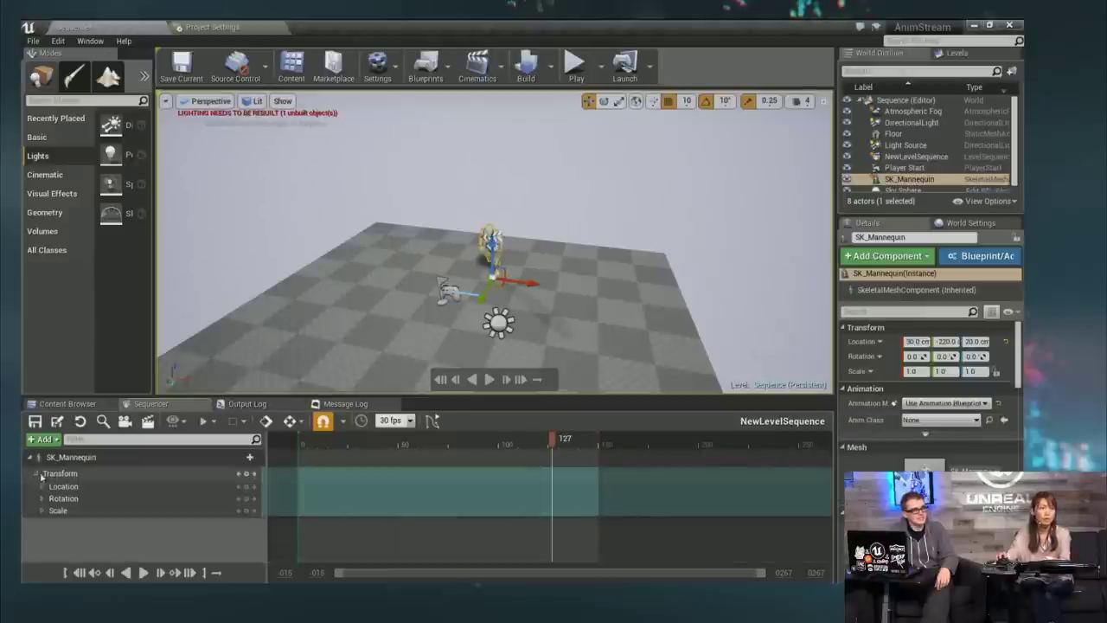
pyautogui.click(240, 456)
pyautogui.moveTo(297, 350)
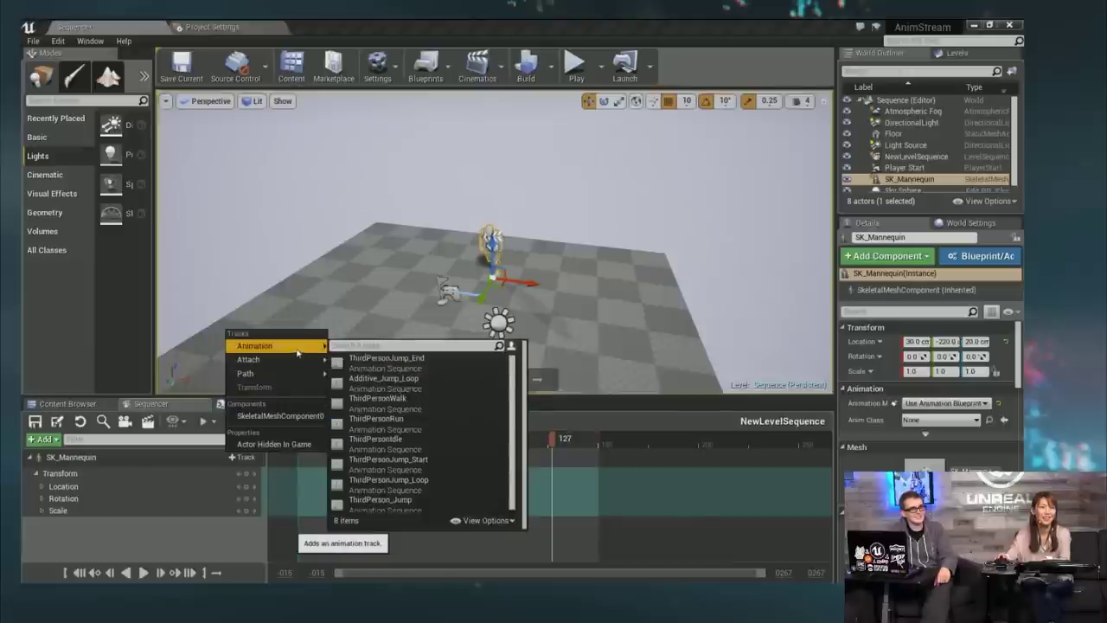
pyautogui.click(421, 440)
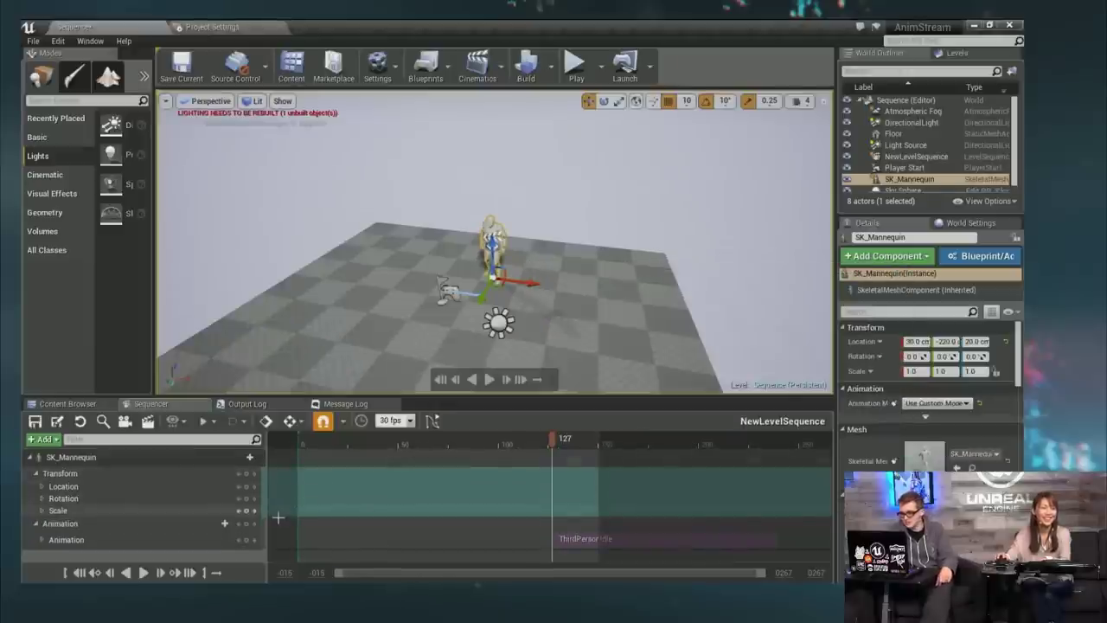
pyautogui.moveTo(564, 539); pyautogui.dragTo(307, 554)
# - Add a ThirdPersonRun clip and place it on a second animation row from about frame 98, overlapping the end of the idle clip
pyautogui.click(217, 524)
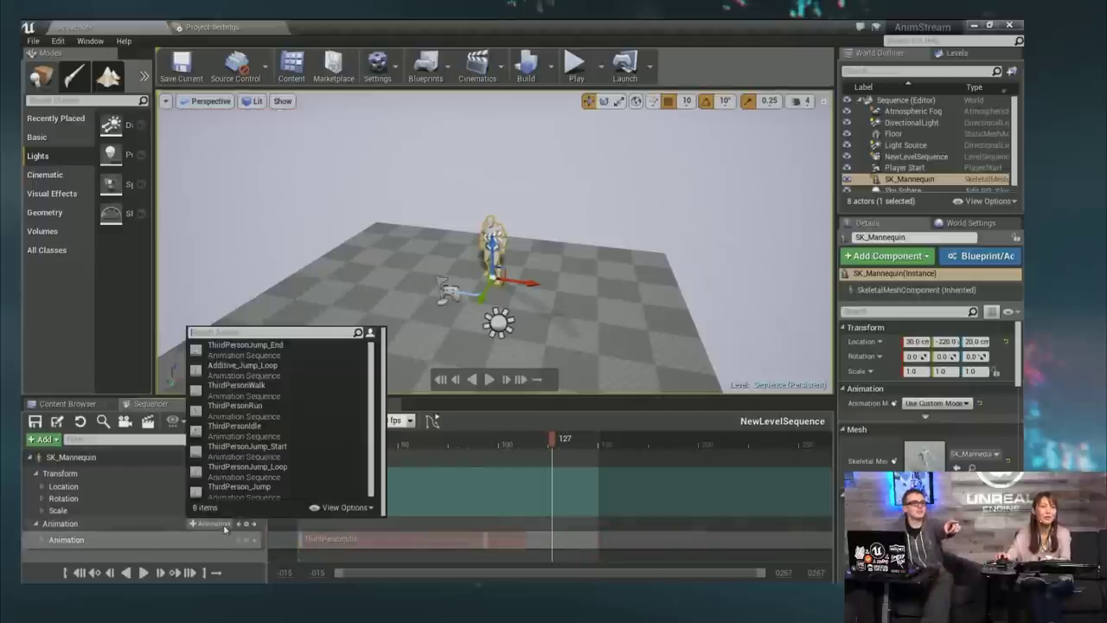
pyautogui.click(235, 407)
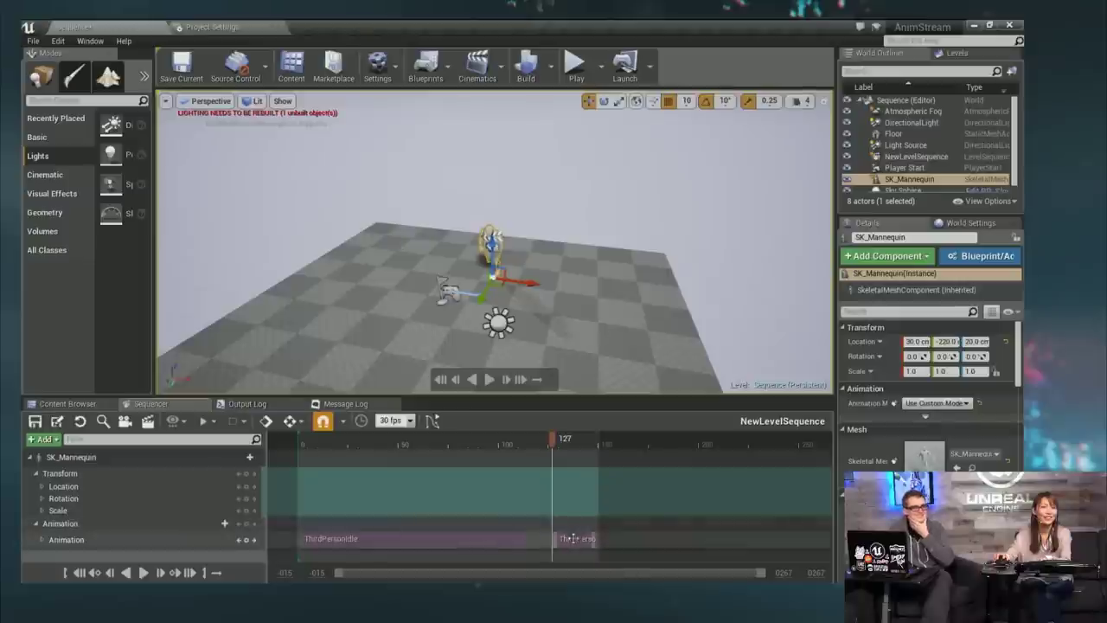
pyautogui.moveTo(572, 539); pyautogui.dragTo(524, 561)
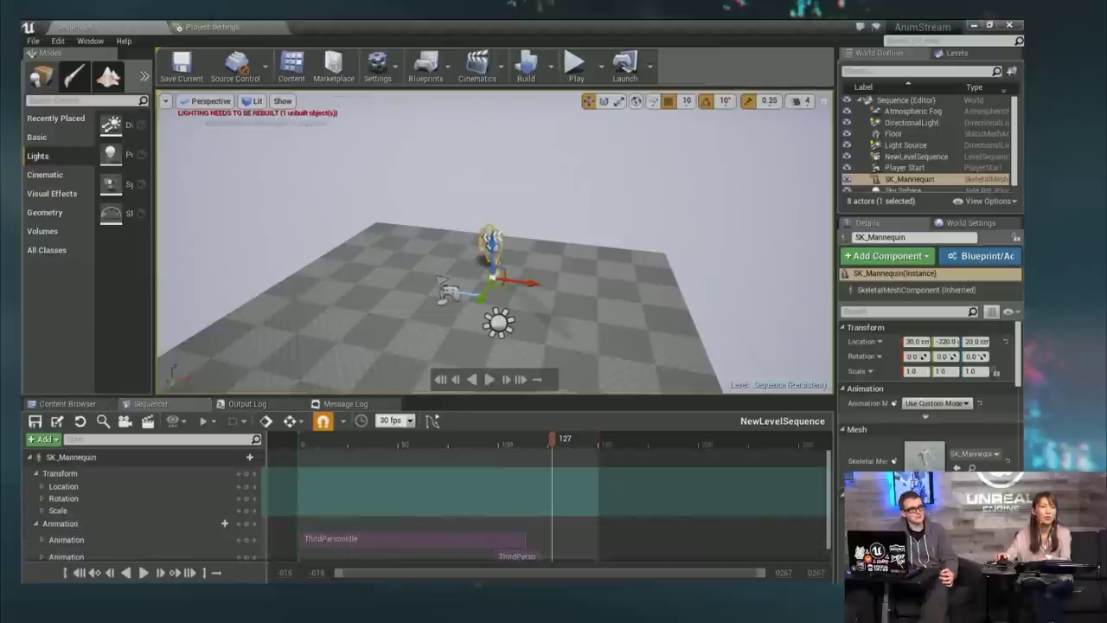
# - Enlarge the Sequencer area and extend the end of the ThirdPersonRun clip to about frame 130
pyautogui.click(452, 391)
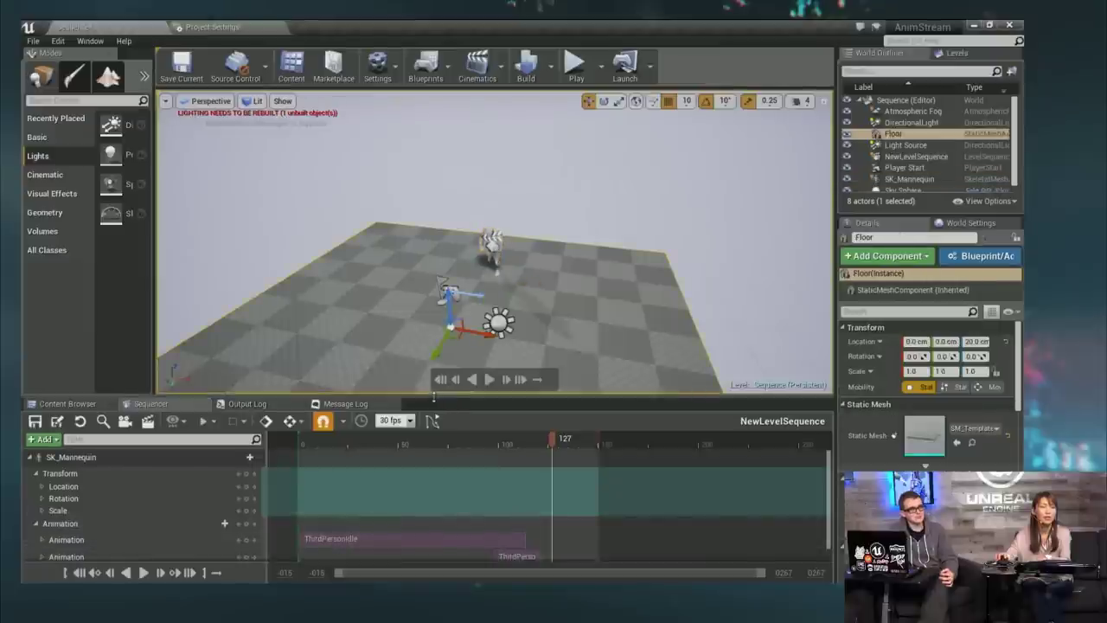
pyautogui.moveTo(426, 396); pyautogui.dragTo(427, 317)
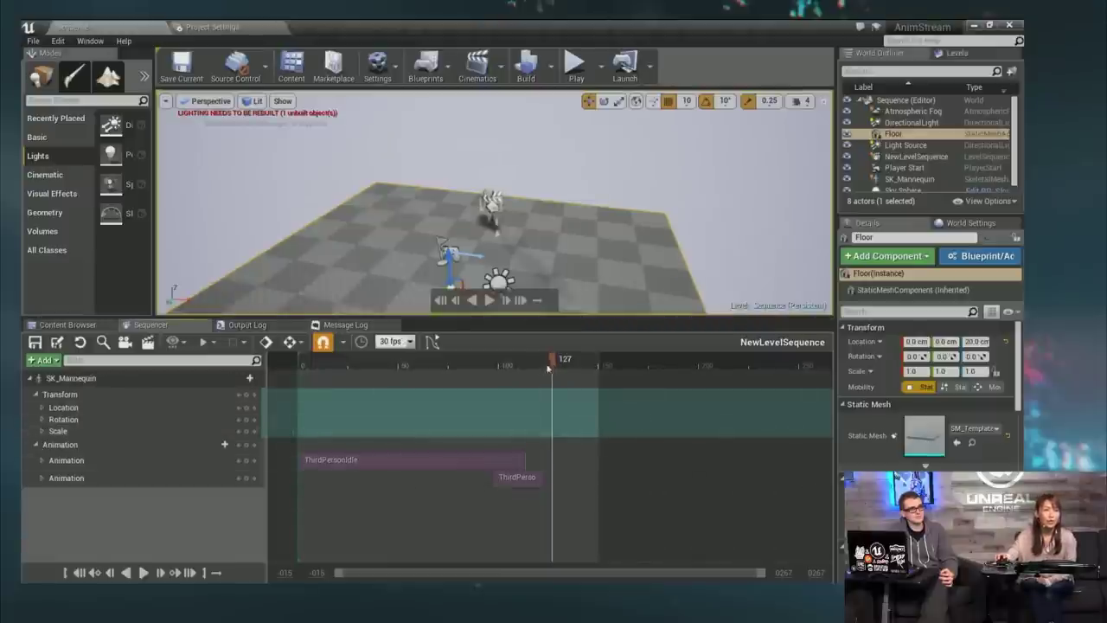
pyautogui.moveTo(549, 367); pyautogui.dragTo(482, 381)
pyautogui.moveTo(553, 476); pyautogui.dragTo(540, 477)
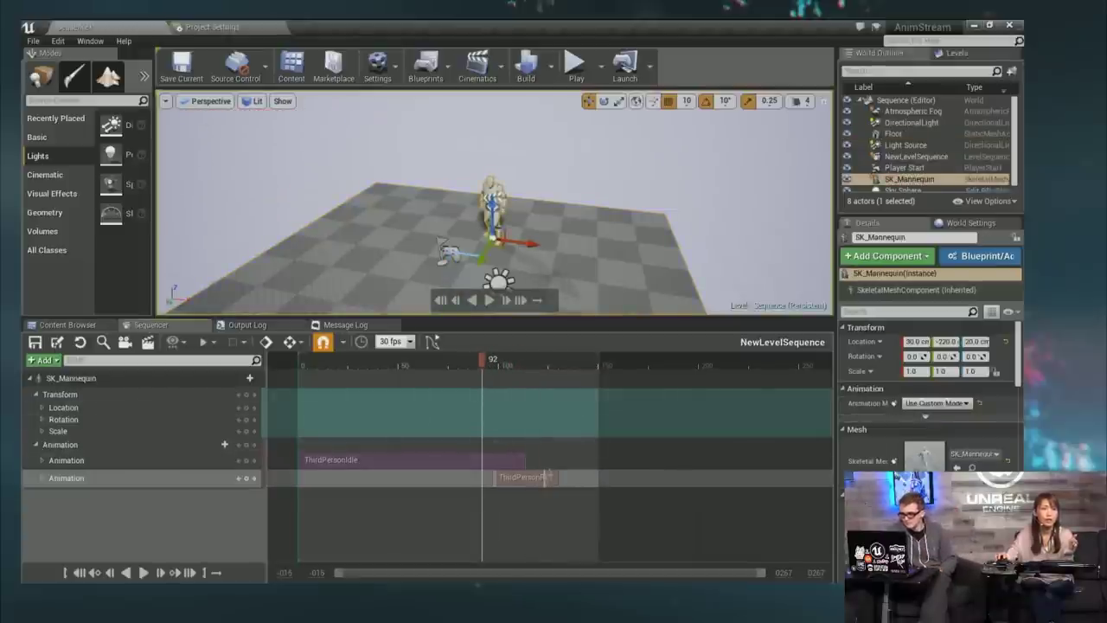
pyautogui.press('Escape')
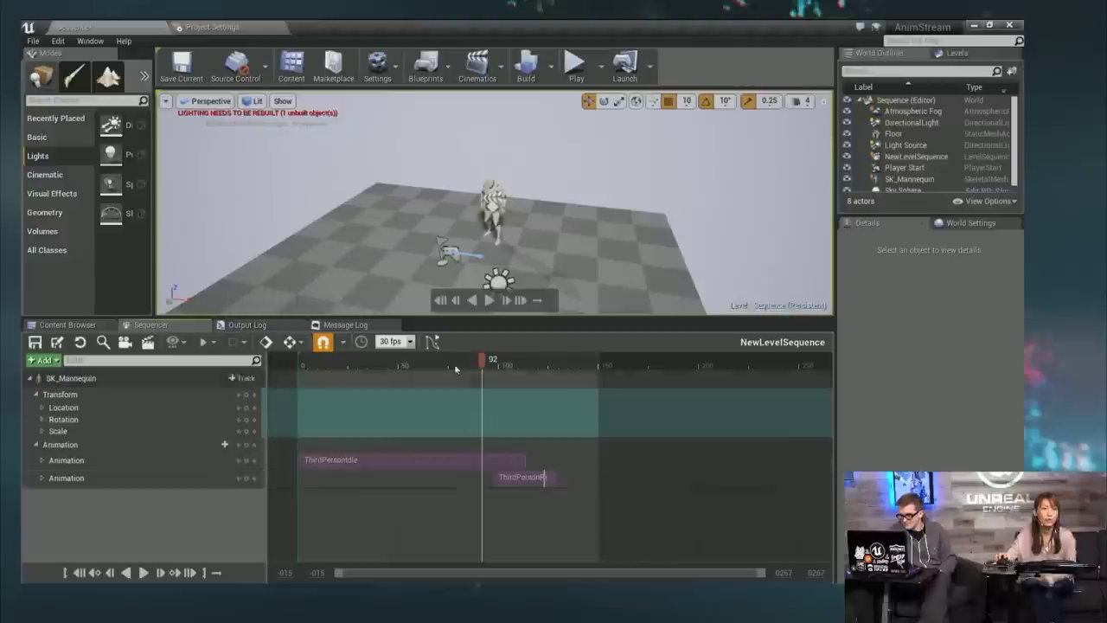
# - Reveal the ThirdPersonIdle clip's Weight channel, extend the clip to about frame 140 and add a Weight key at its end
pyautogui.moveTo(482, 365); pyautogui.dragTo(493, 365)
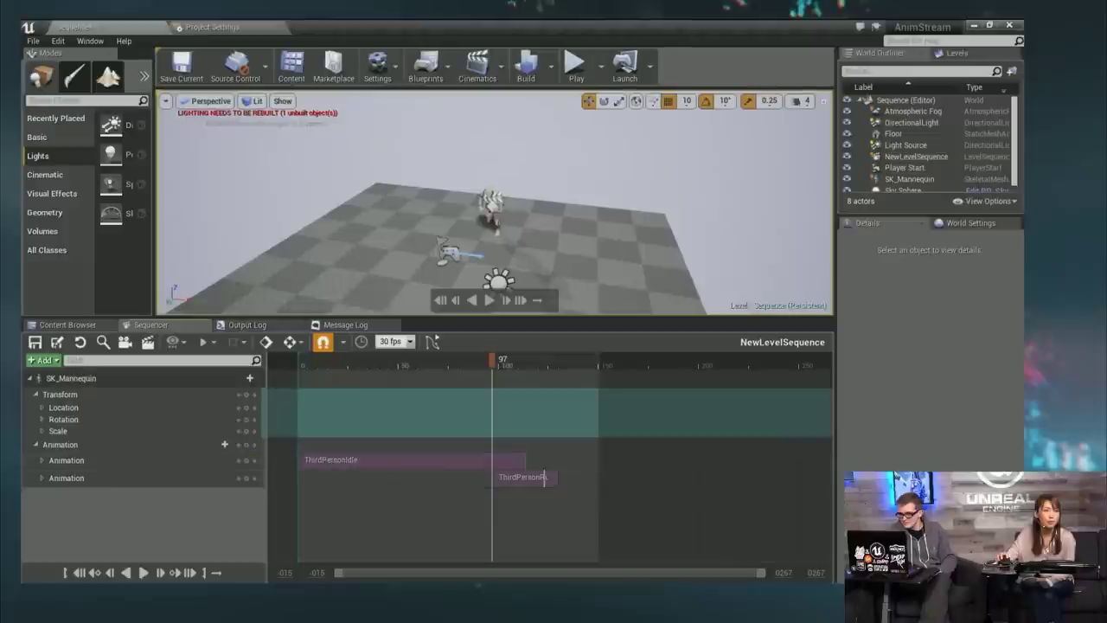
pyautogui.click(42, 461)
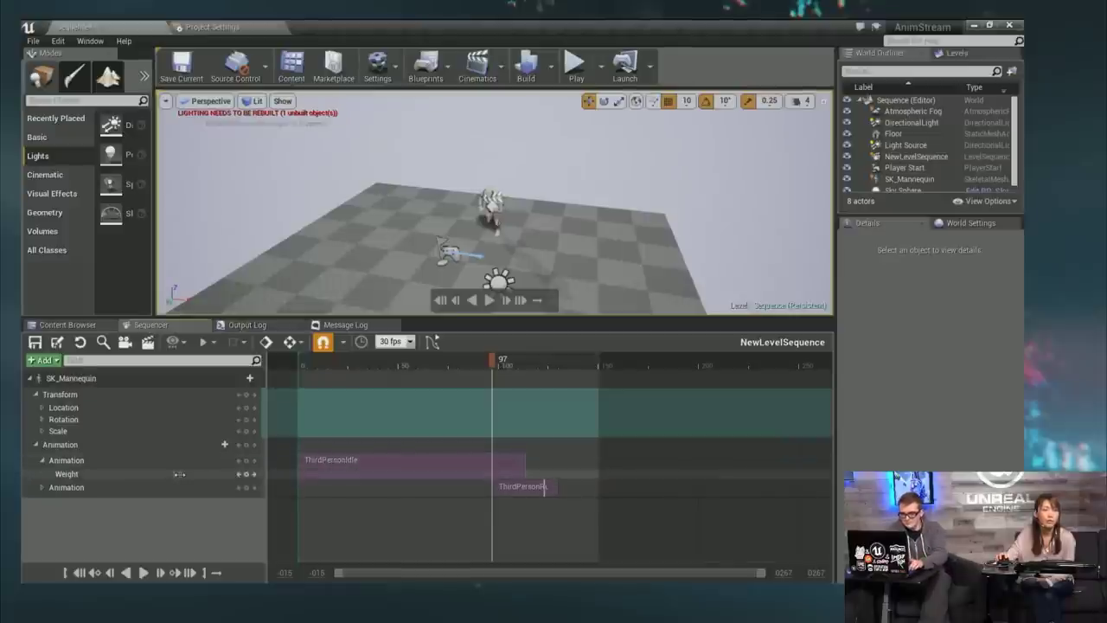
pyautogui.click(247, 475)
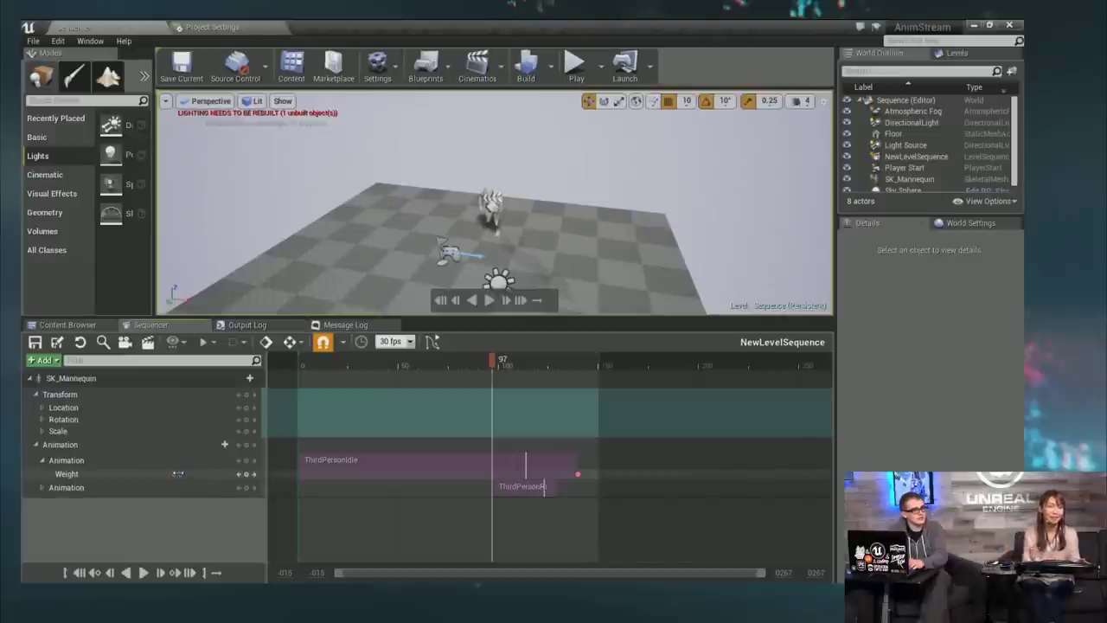
# - Create a second level sequence and save it under the default name in the Content folder
pyautogui.click(204, 326)
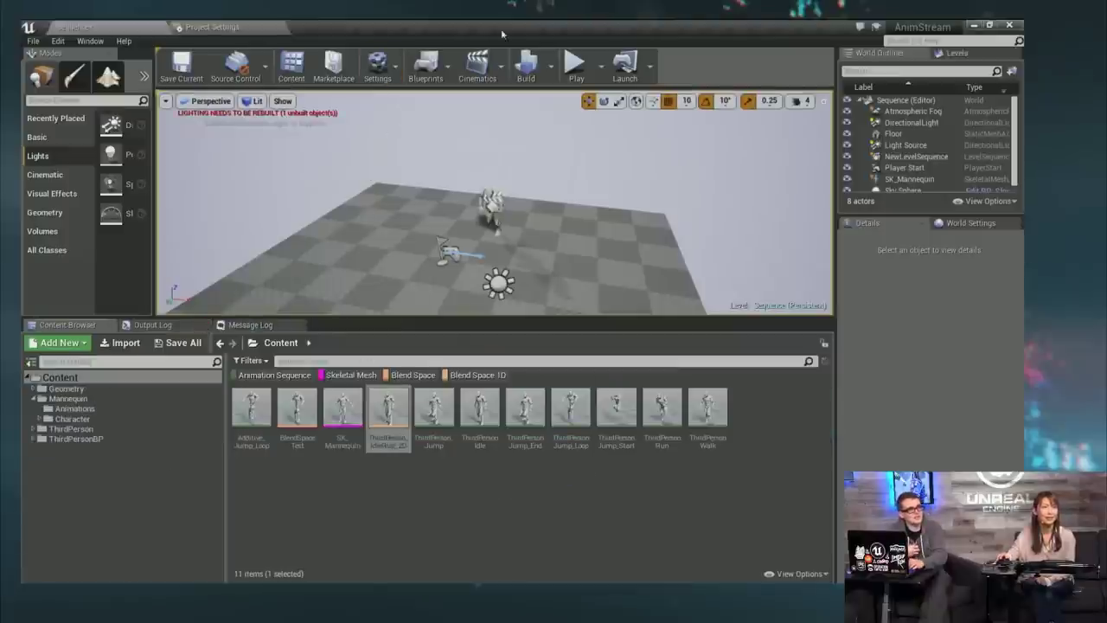
pyautogui.click(501, 68)
pyautogui.click(500, 102)
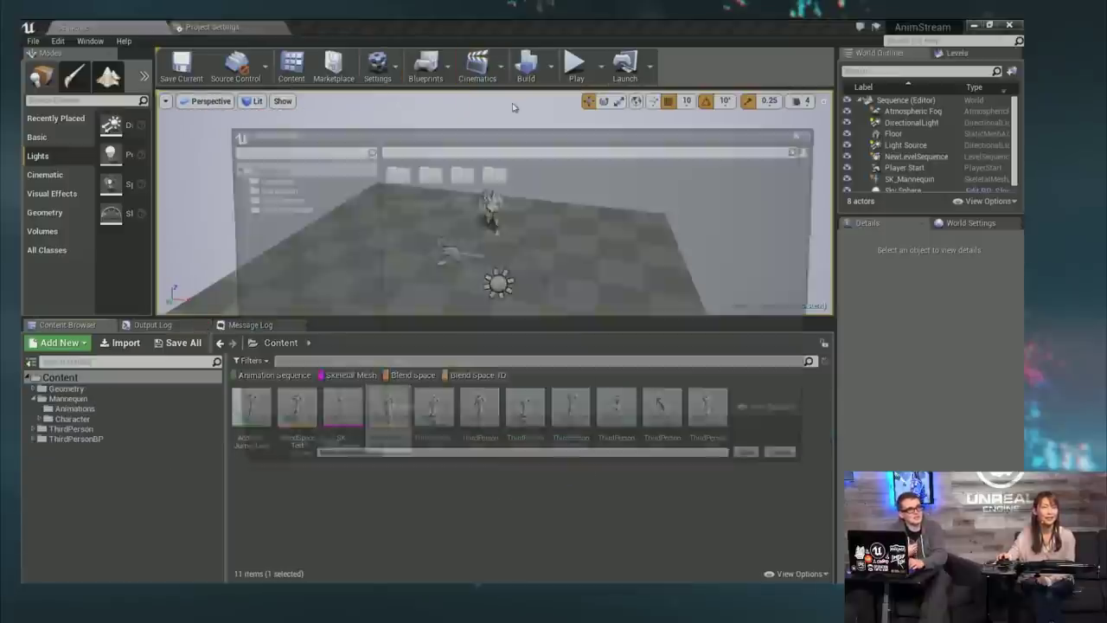
pyautogui.click(766, 469)
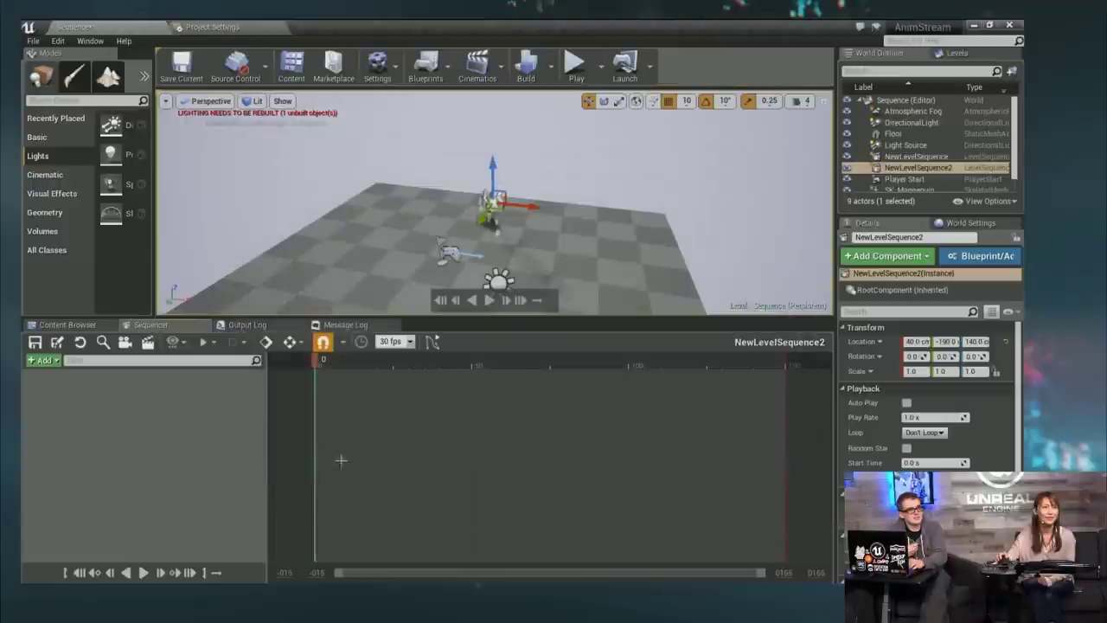
# - Add the SK_Mannequin actor to NewLevelSequence2 and give it a ThirdPersonIdle animation clip starting at frame 0
pyautogui.click(41, 360)
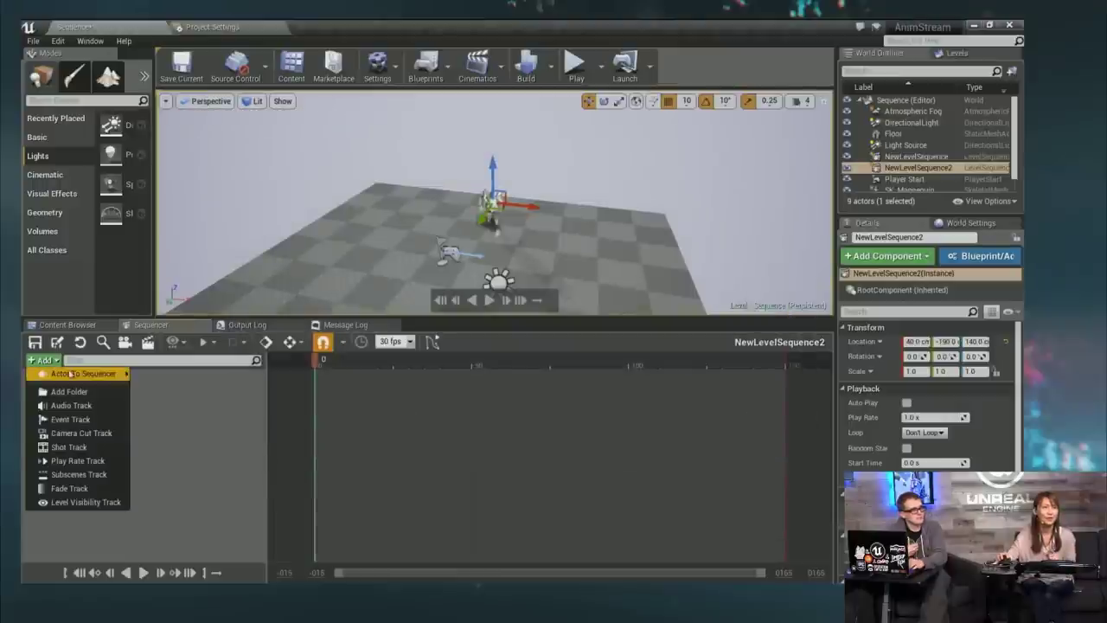
pyautogui.moveTo(82, 374)
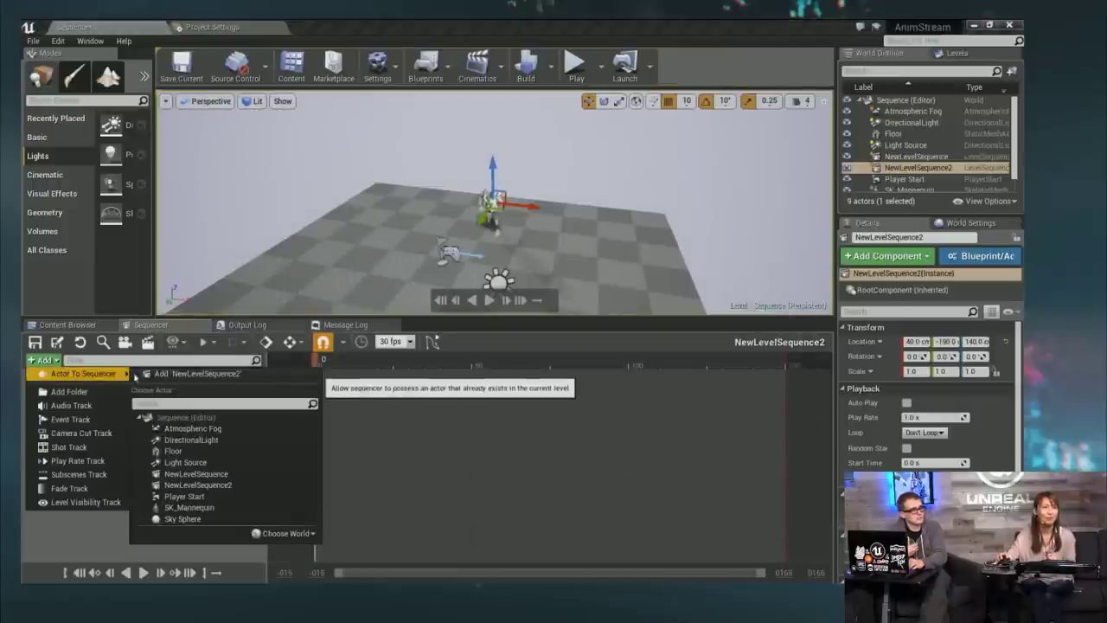
pyautogui.click(190, 508)
pyautogui.click(237, 409)
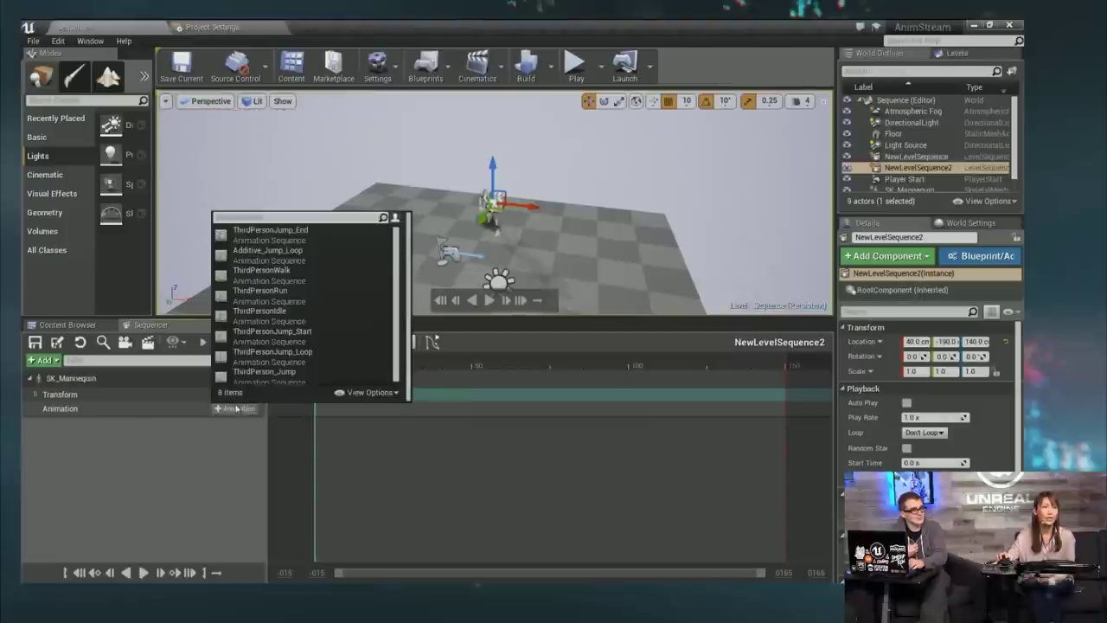
pyautogui.click(285, 312)
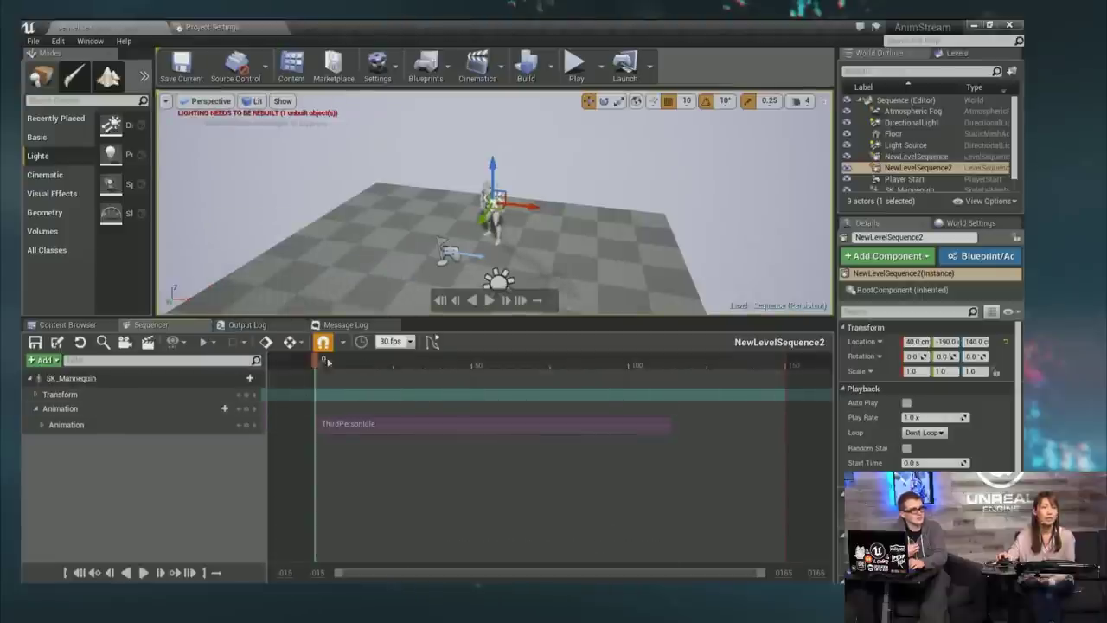
# - Add a ThirdPersonRun clip at frame 94, expand the animation row and move the clip onto a second row from about frame 97
pyautogui.moveTo(327, 362); pyautogui.dragTo(610, 361)
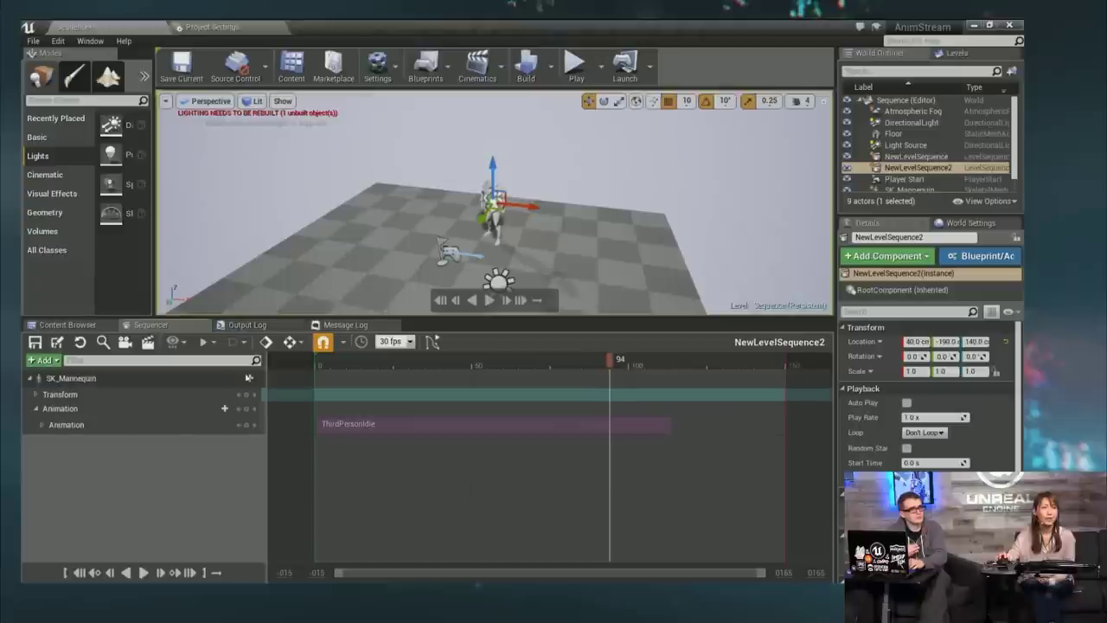
pyautogui.click(216, 409)
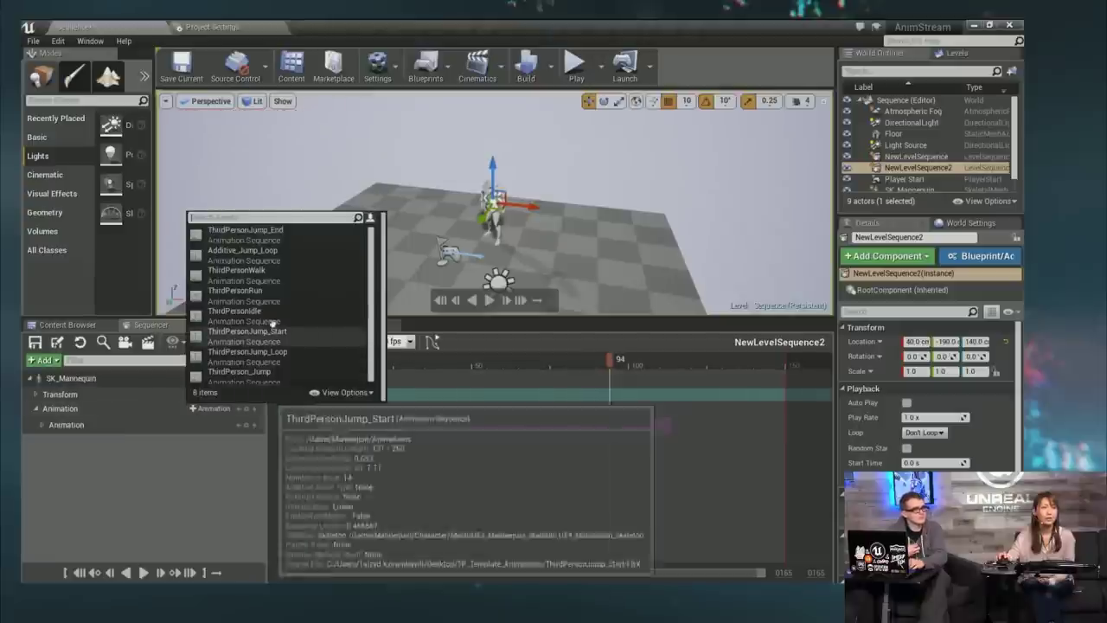
pyautogui.click(235, 292)
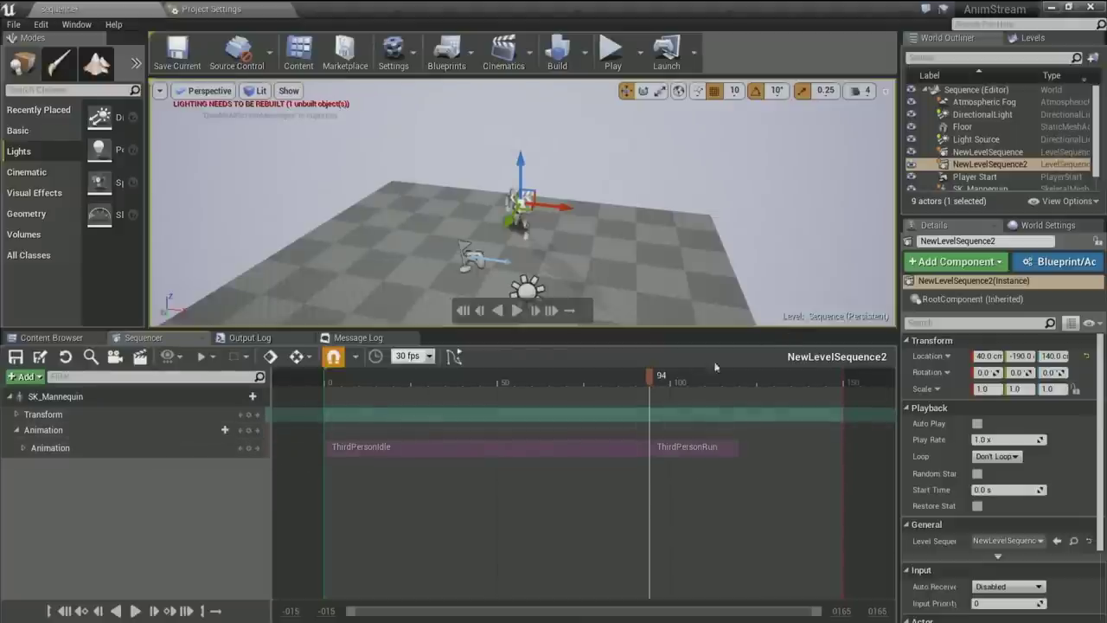
pyautogui.click(24, 449)
pyautogui.click(23, 448)
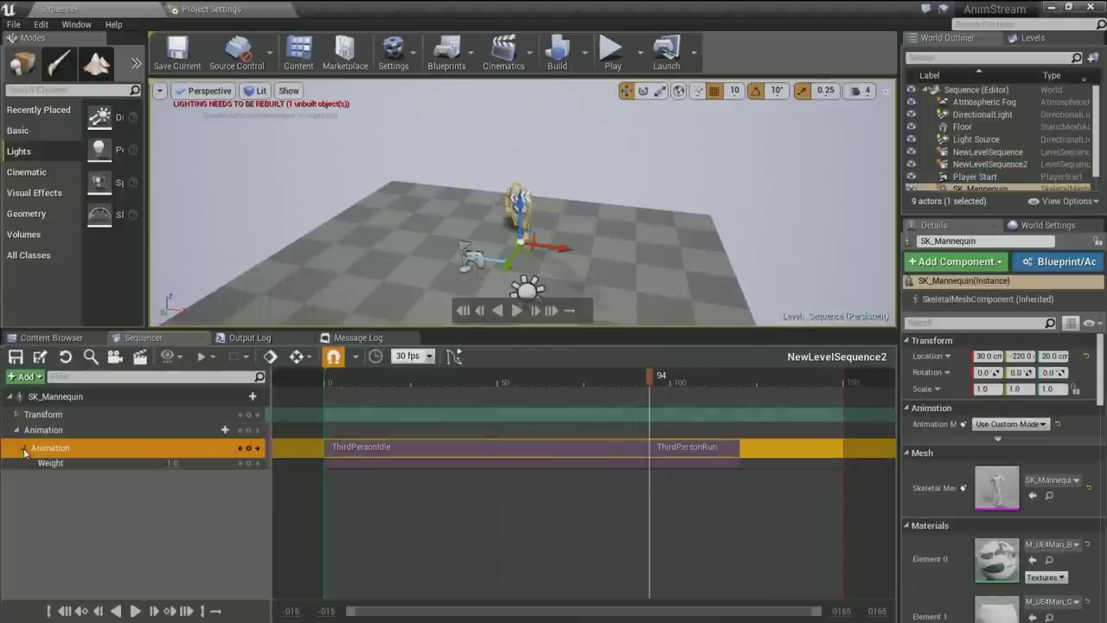
pyautogui.moveTo(702, 448); pyautogui.dragTo(713, 477)
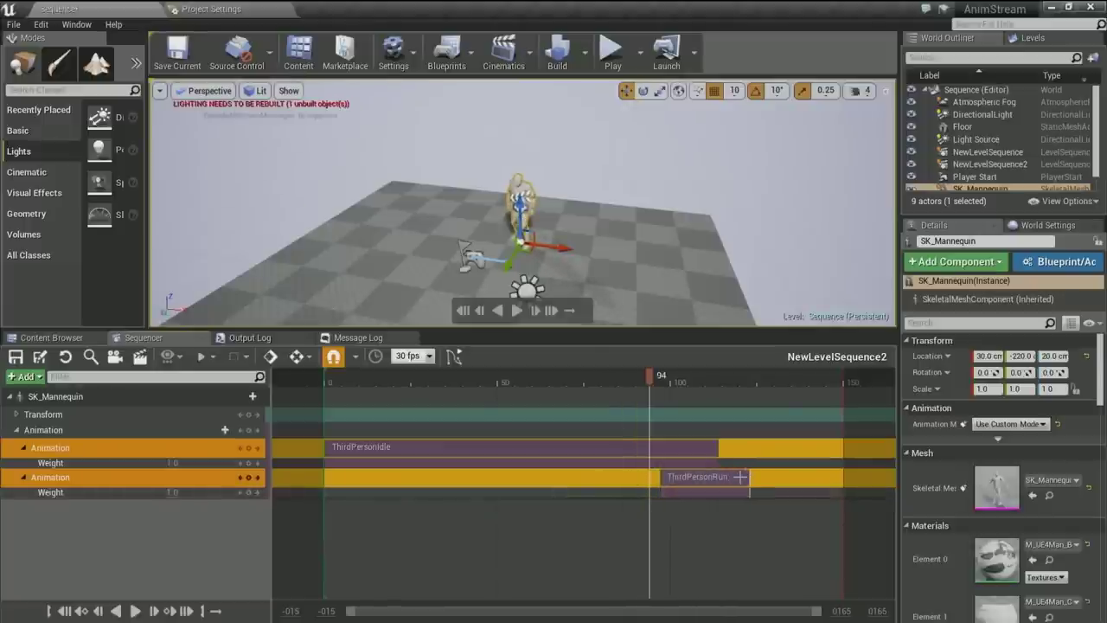
# - Extend the end of the ThirdPersonIdle clip and key its Weight at 0.0 on frame 98
pyautogui.click(741, 477)
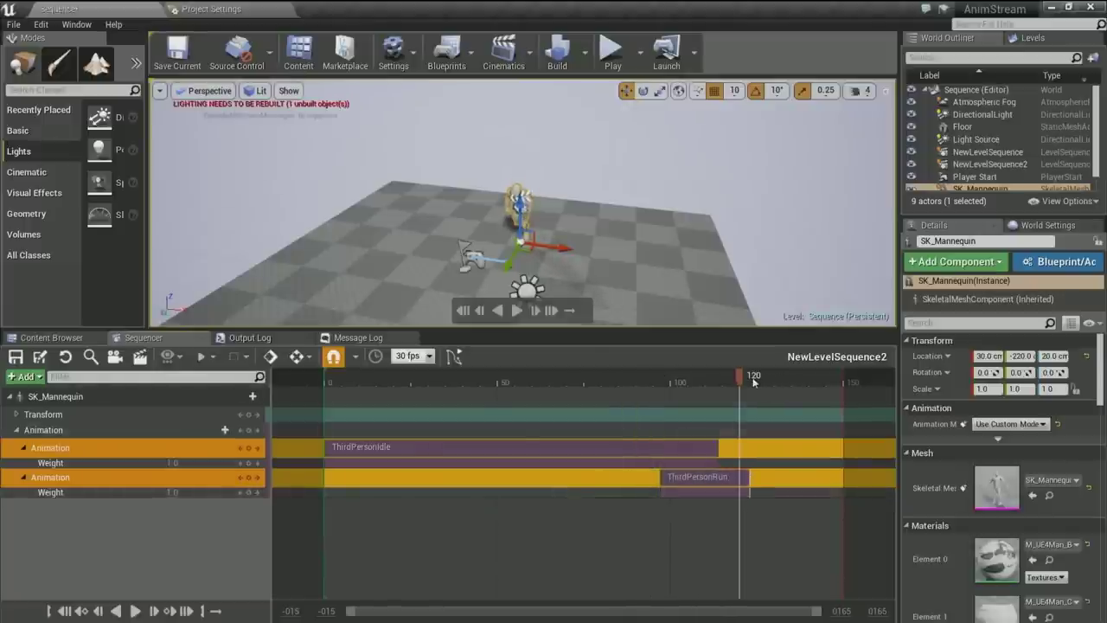
pyautogui.moveTo(751, 383); pyautogui.dragTo(664, 411)
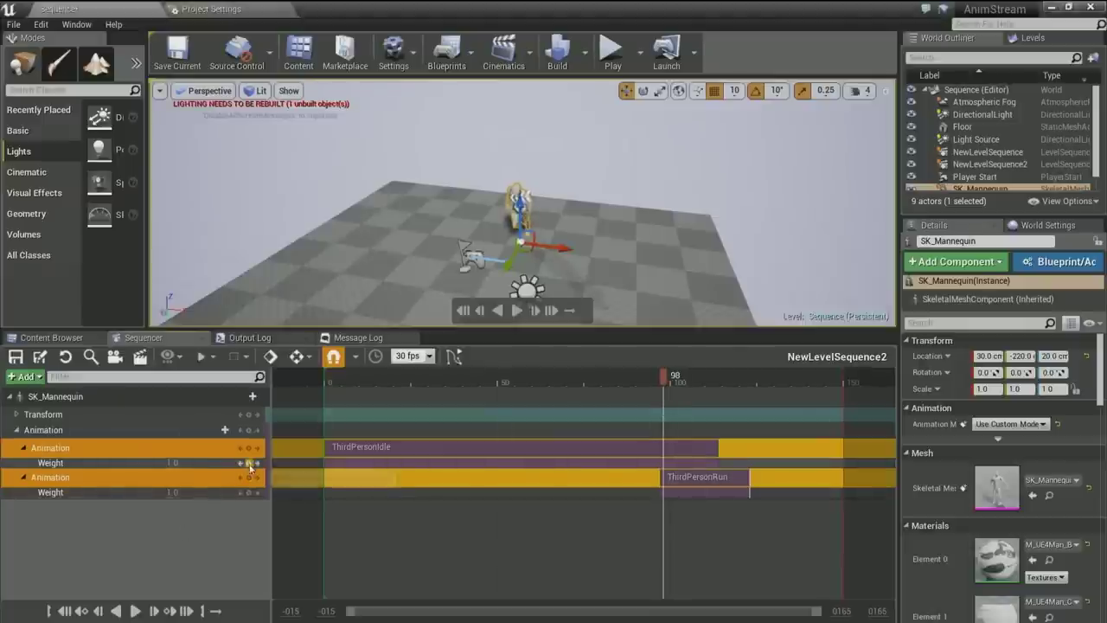
pyautogui.click(251, 462)
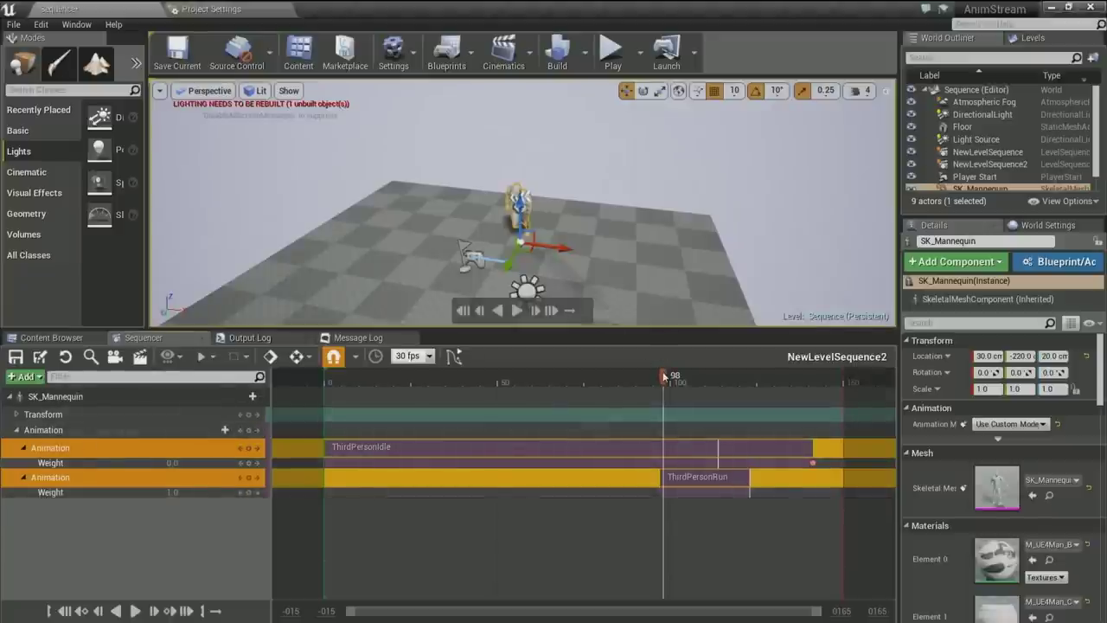
# - Key the ThirdPersonRun clip's Weight at 0.0 on frame 97, where the clip starts
pyautogui.moveTo(661, 378)
pyautogui.mouseDown()
pyautogui.moveTo(692, 388)
pyautogui.moveTo(661, 395)
pyautogui.mouseUp()
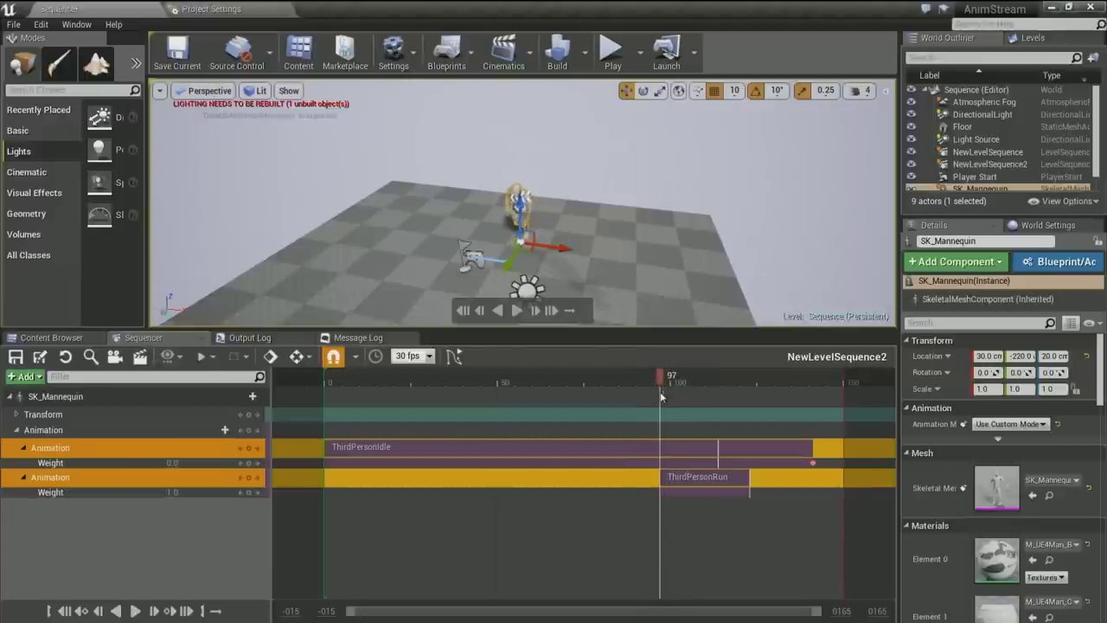
pyautogui.click(249, 493)
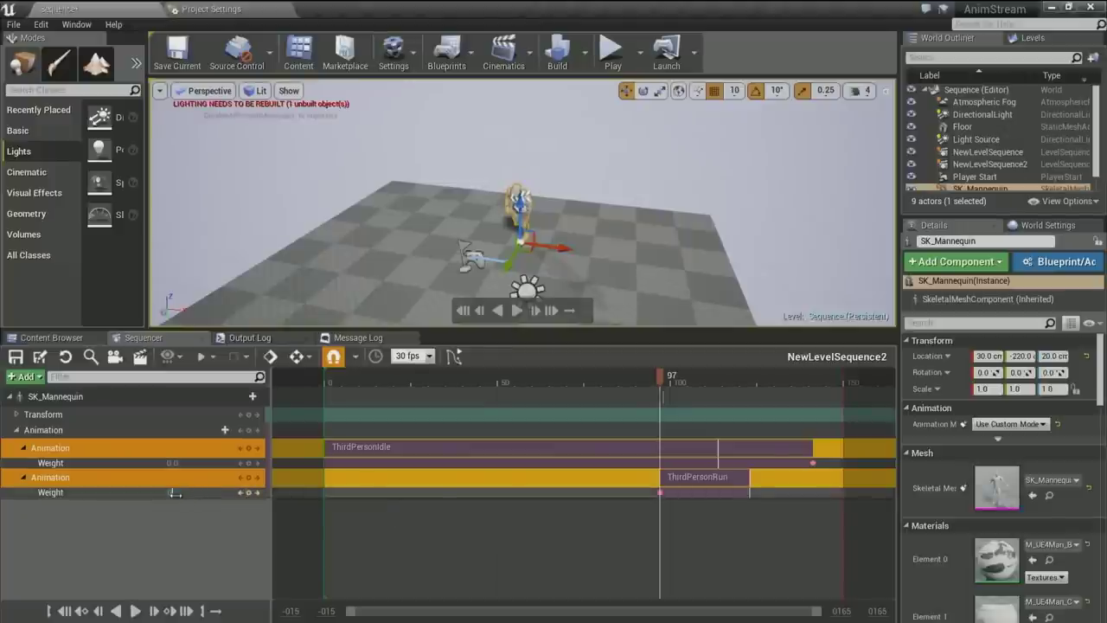
pyautogui.moveTo(175, 493); pyautogui.dragTo(186, 493)
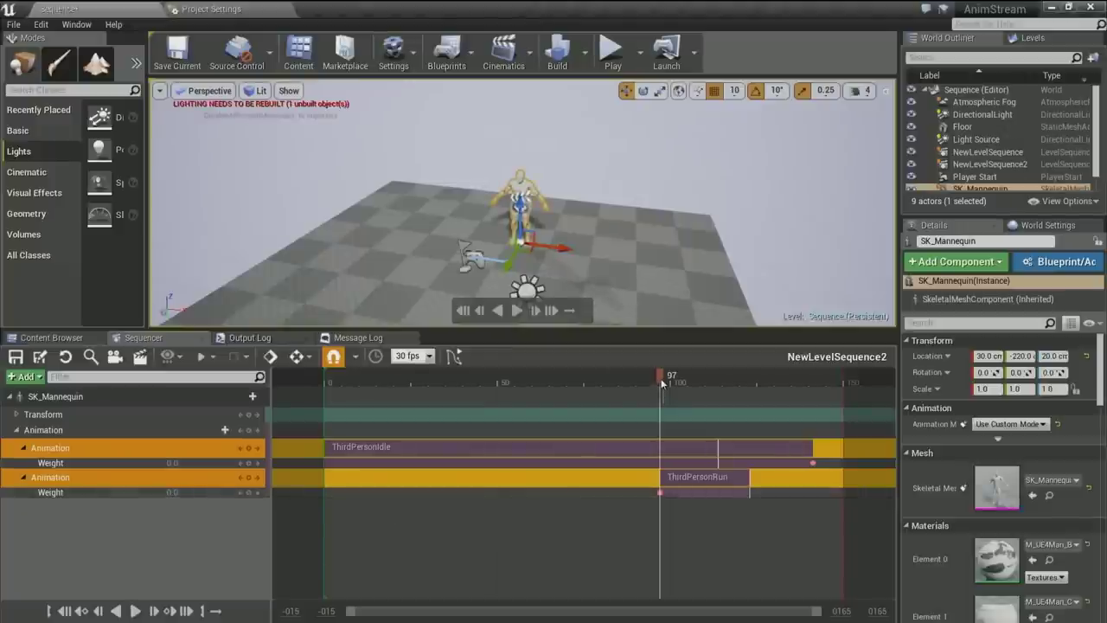
# - Key the ThirdPersonIdle clip's Weight at 1.0 on frame 85, and scrub the playhead to frame 116
pyautogui.moveTo(654, 385); pyautogui.dragTo(814, 403)
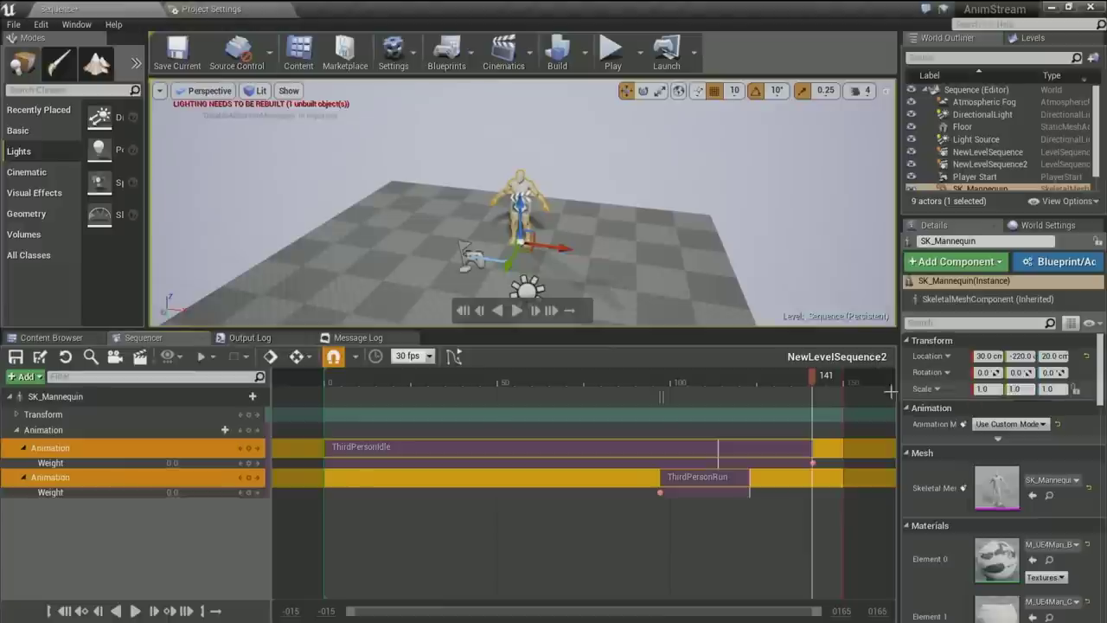
pyautogui.moveTo(813, 386); pyautogui.dragTo(619, 385)
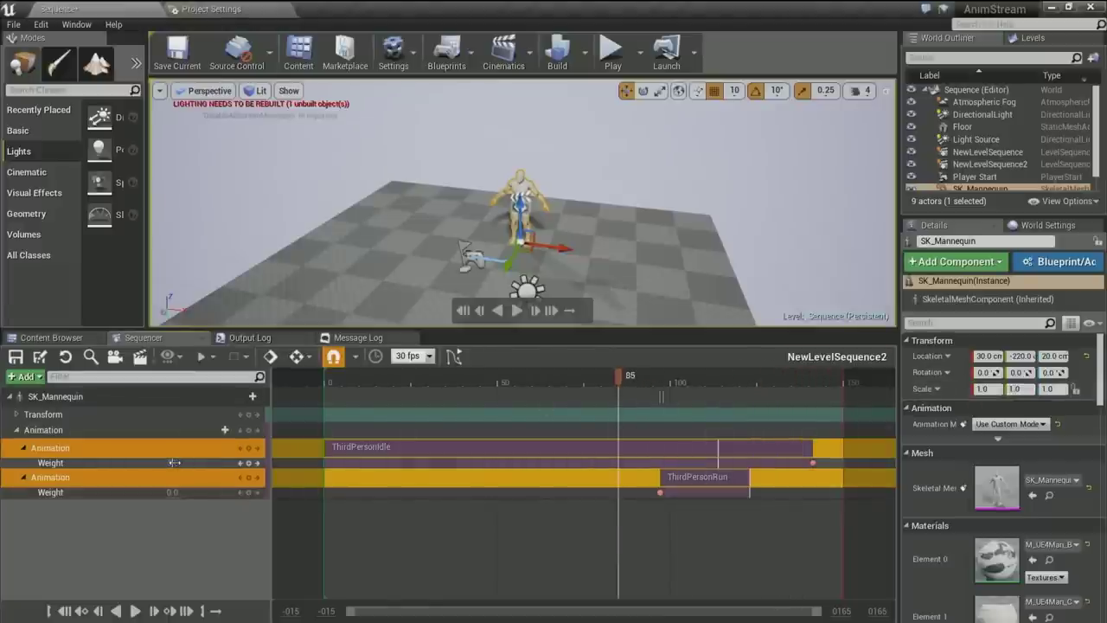
pyautogui.click(747, 463)
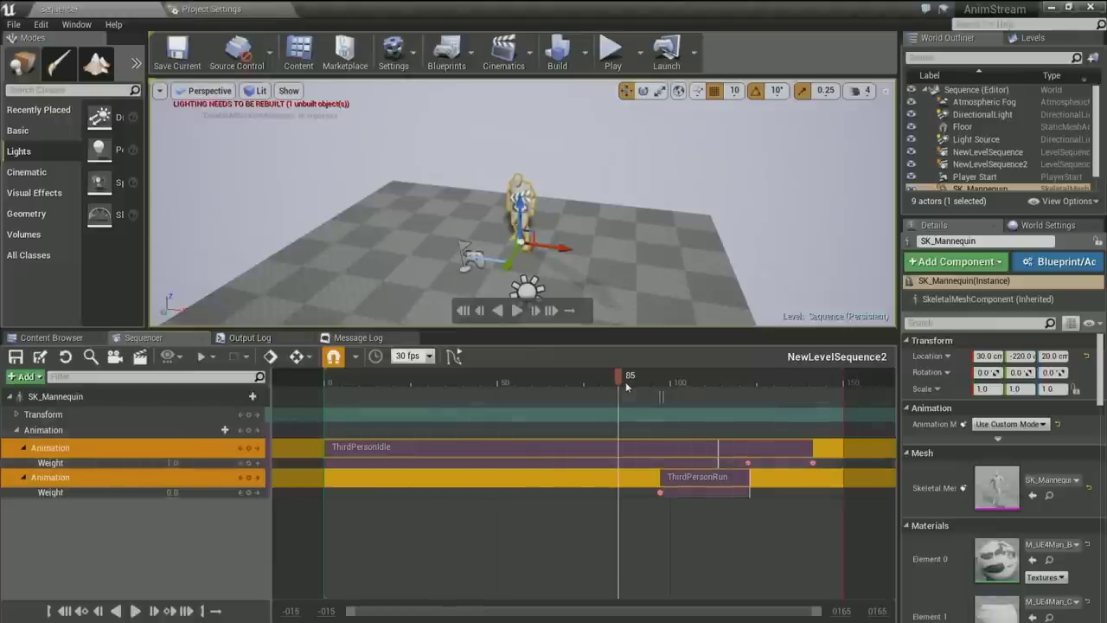
pyautogui.moveTo(621, 381); pyautogui.dragTo(732, 422)
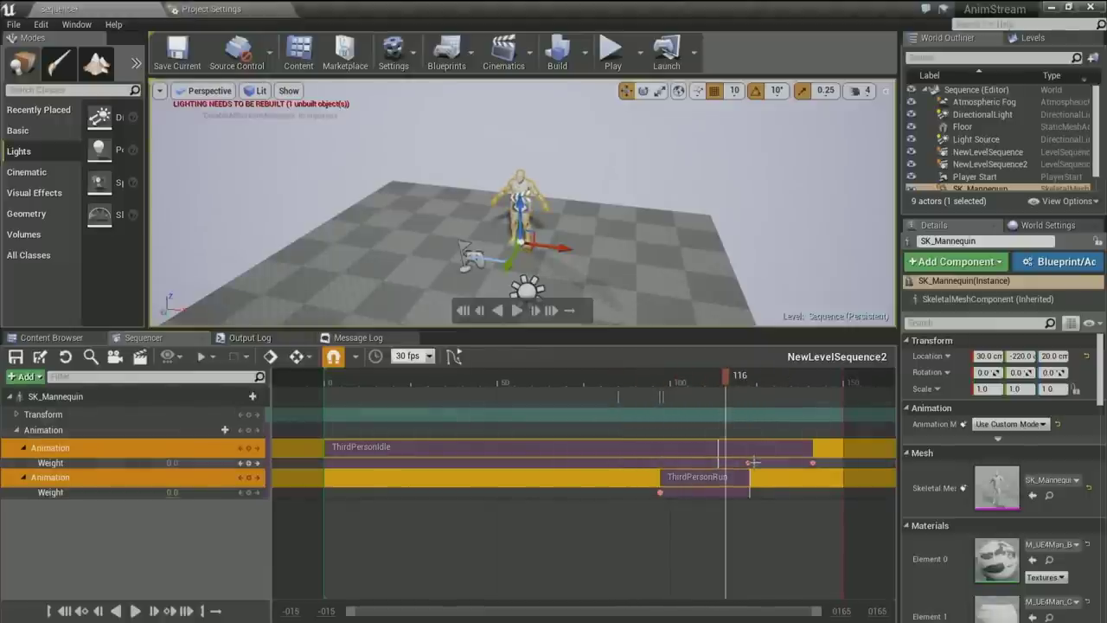
pyautogui.click(724, 463)
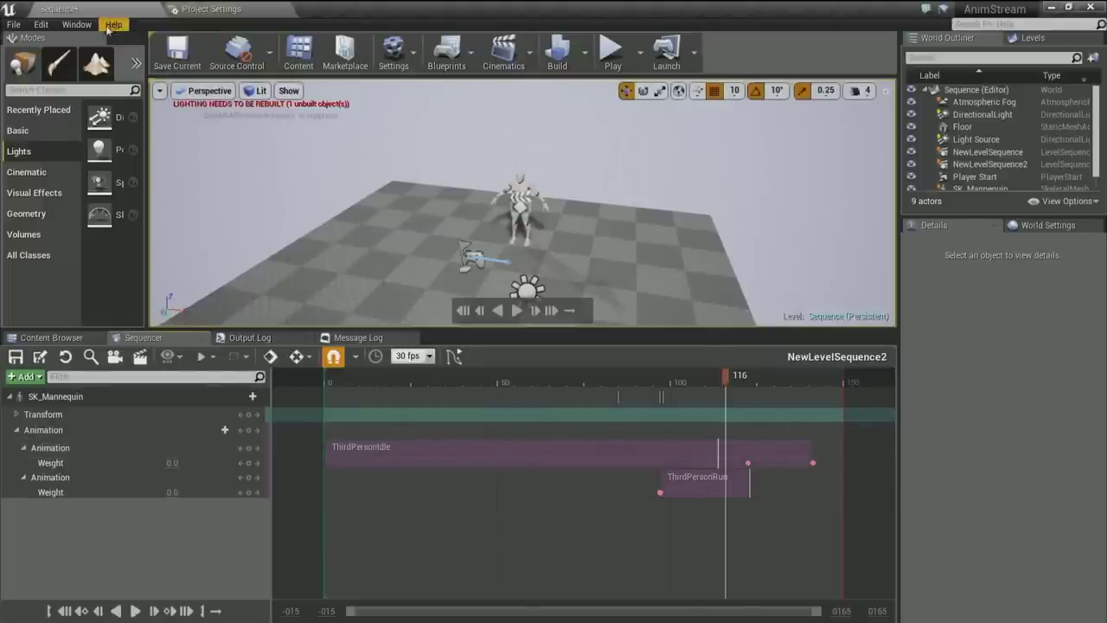
# - Open the Widget Reflector, set the editor's Application Scale to 1.0 and close the window
pyautogui.click(77, 24)
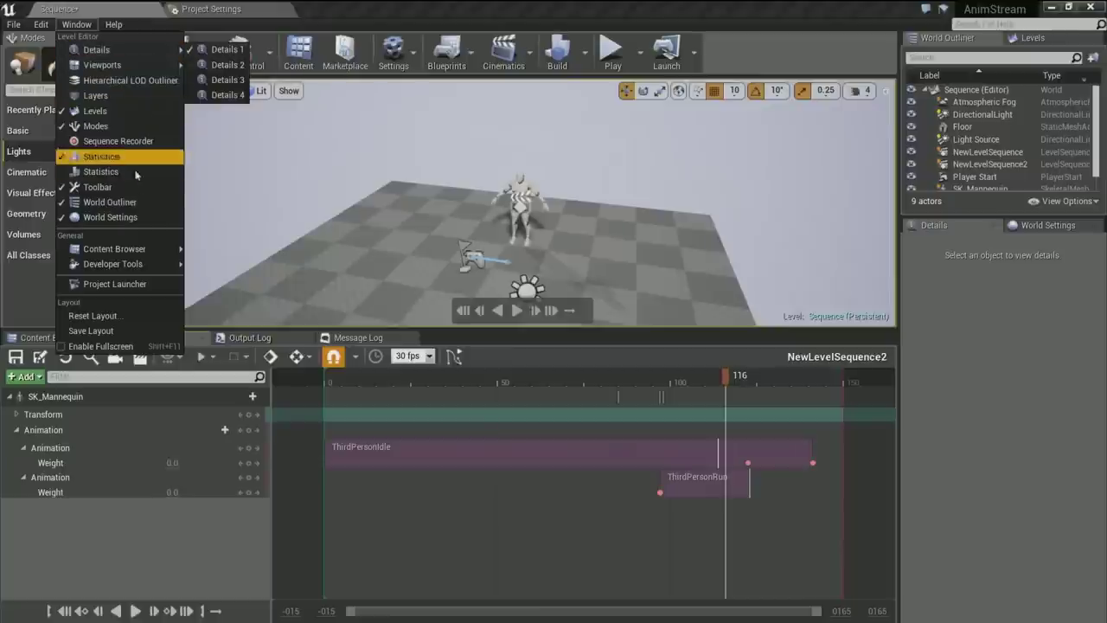
pyautogui.moveTo(141, 270)
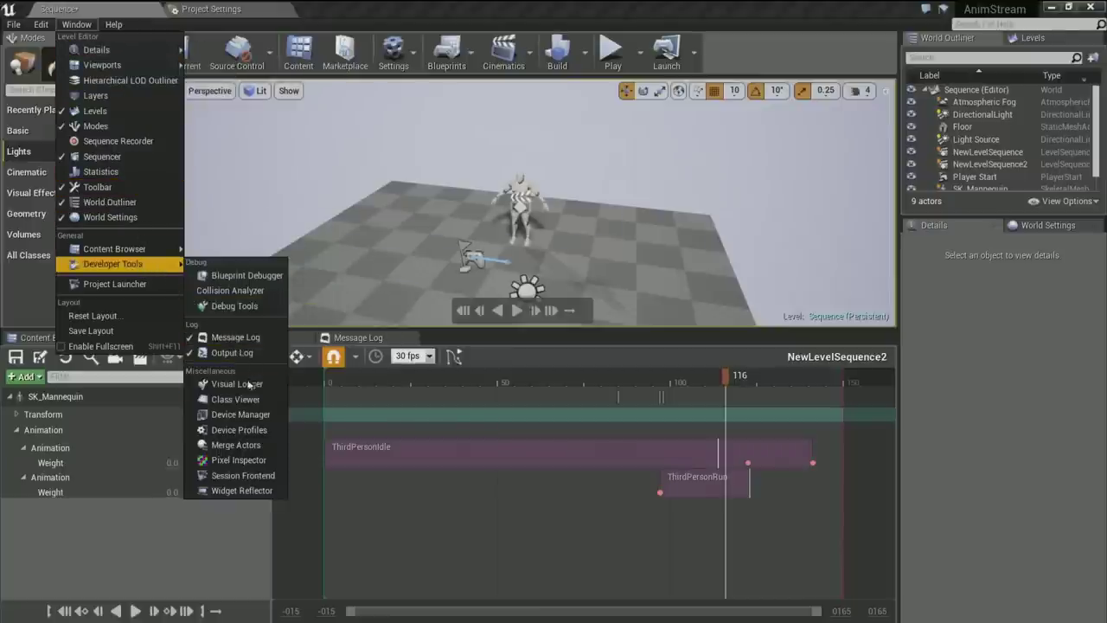
pyautogui.click(251, 491)
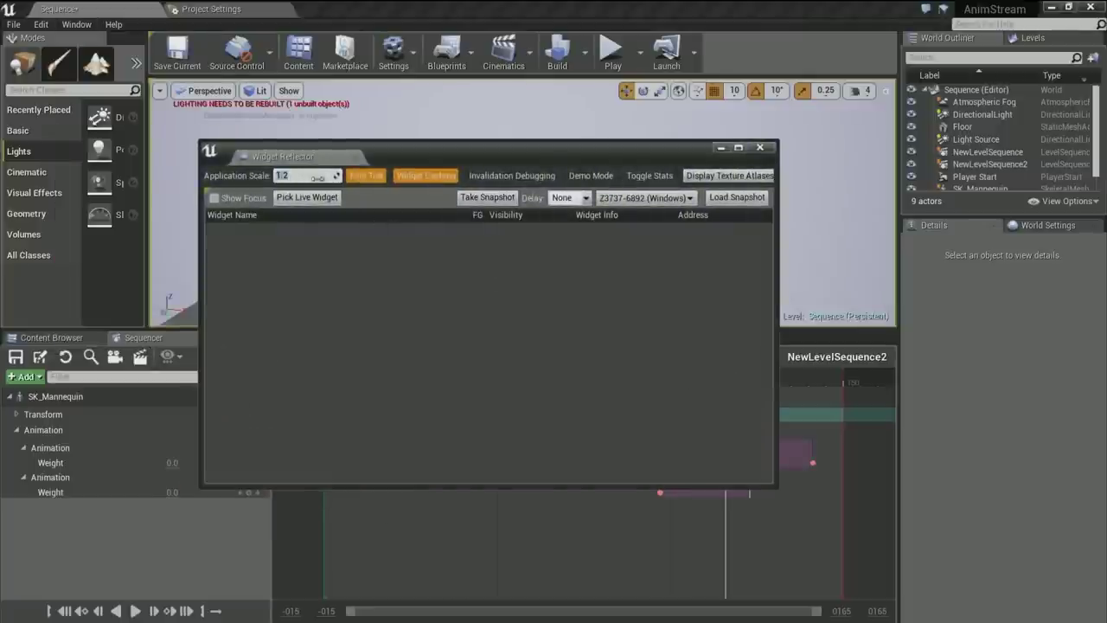
pyautogui.moveTo(317, 177); pyautogui.dragTo(318, 179)
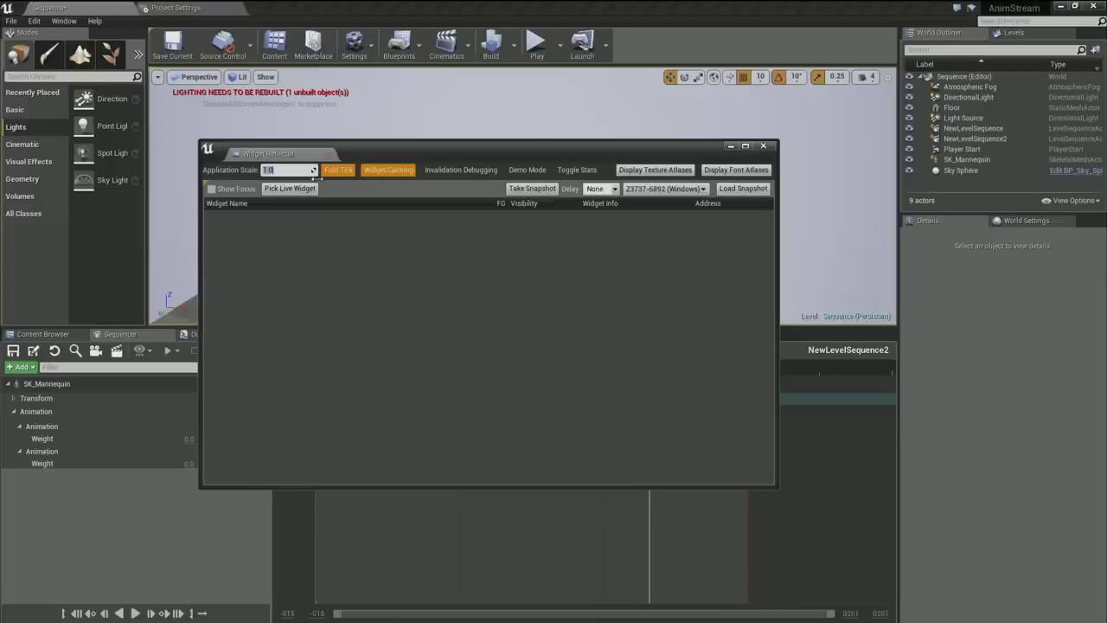
pyautogui.click(763, 146)
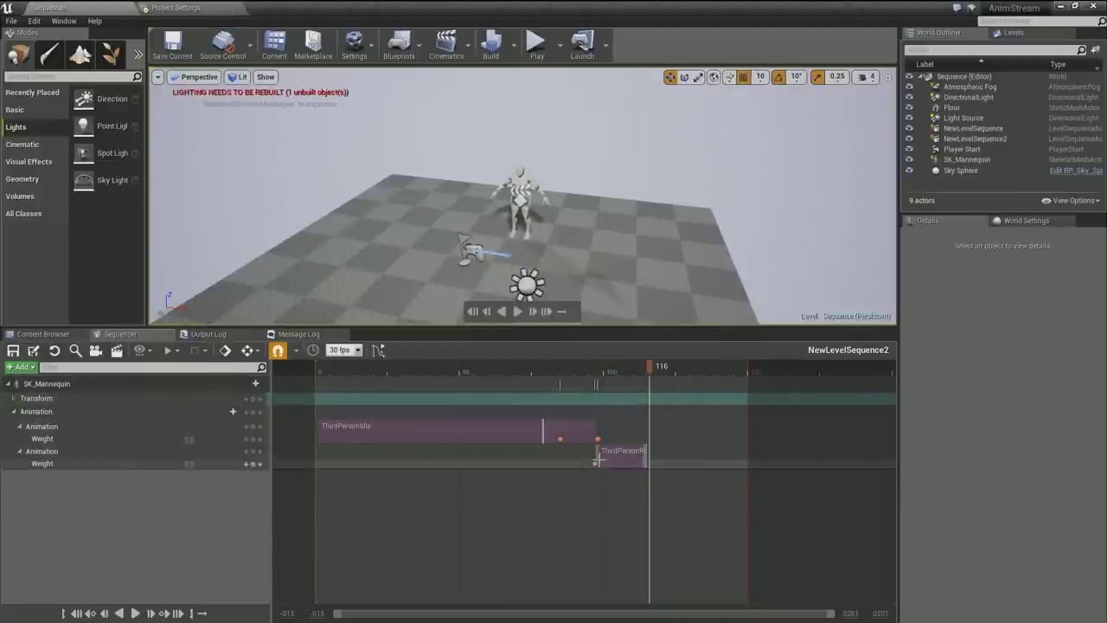
# - Shift the ThirdPersonRun clip to start at about frame 87 and extend its end to about frame 145
pyautogui.moveTo(604, 457)
pyautogui.mouseDown()
pyautogui.moveTo(569, 457)
pyautogui.moveTo(587, 457)
pyautogui.mouseUp()
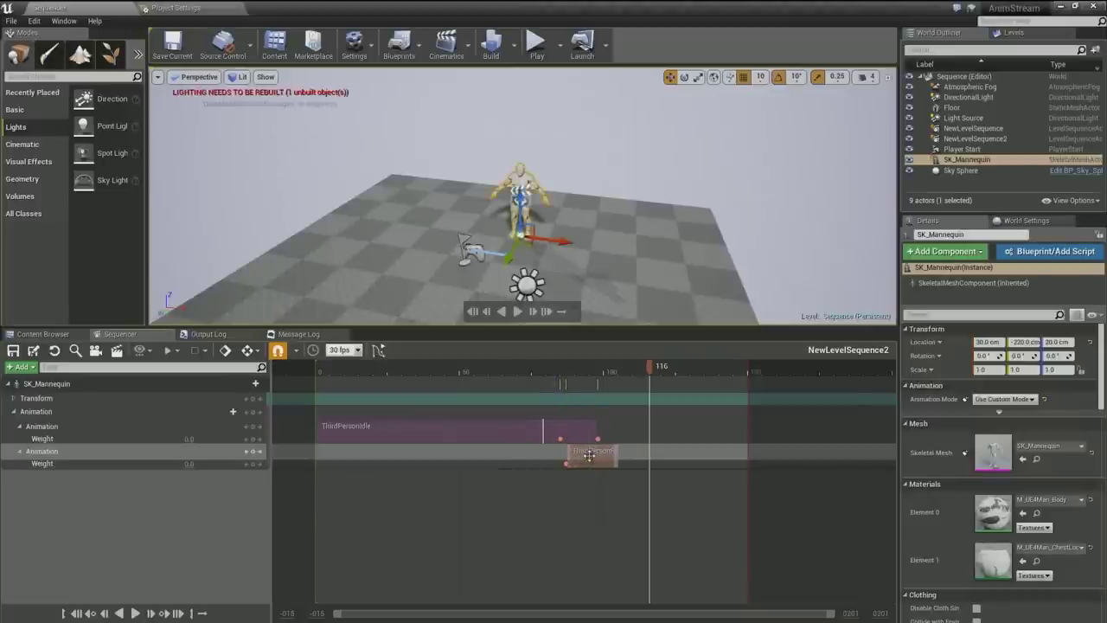
pyautogui.rightClick(589, 457)
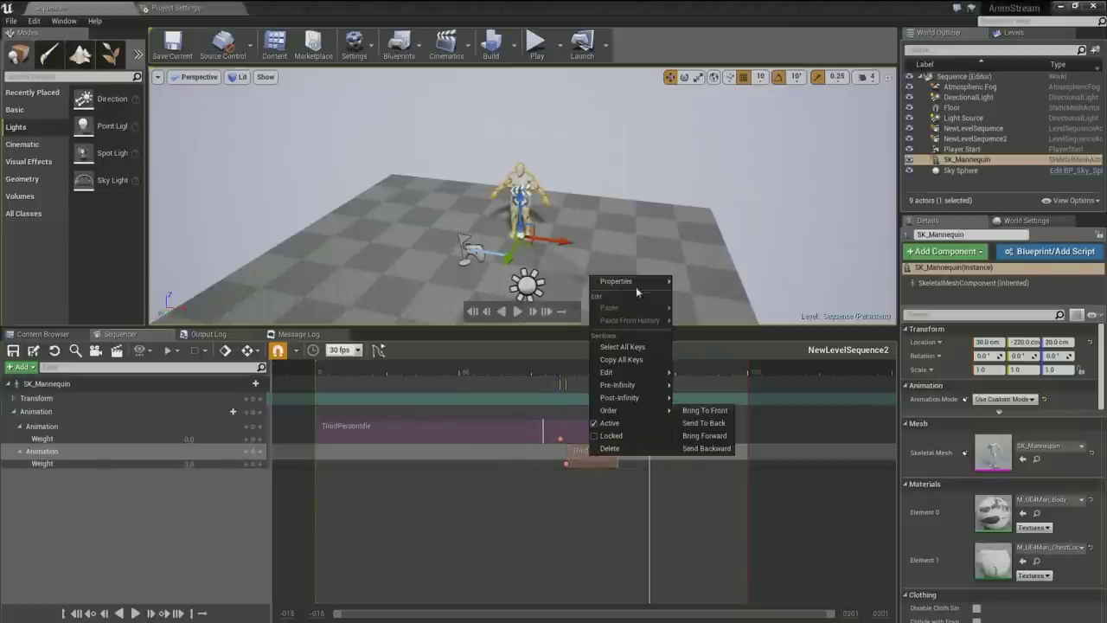
pyautogui.click(614, 457)
pyautogui.moveTo(613, 456); pyautogui.dragTo(732, 459)
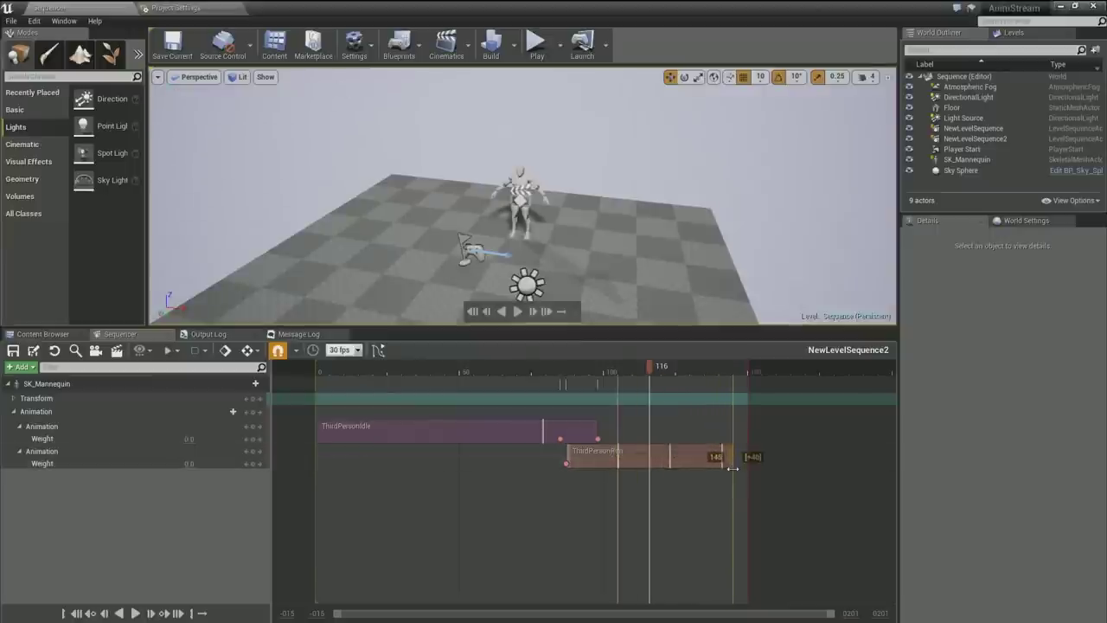
# - Move the ThirdPersonIdle clip's first Weight key to frame 87, in line with the start of the run clip
pyautogui.moveTo(655, 369); pyautogui.dragTo(569, 410)
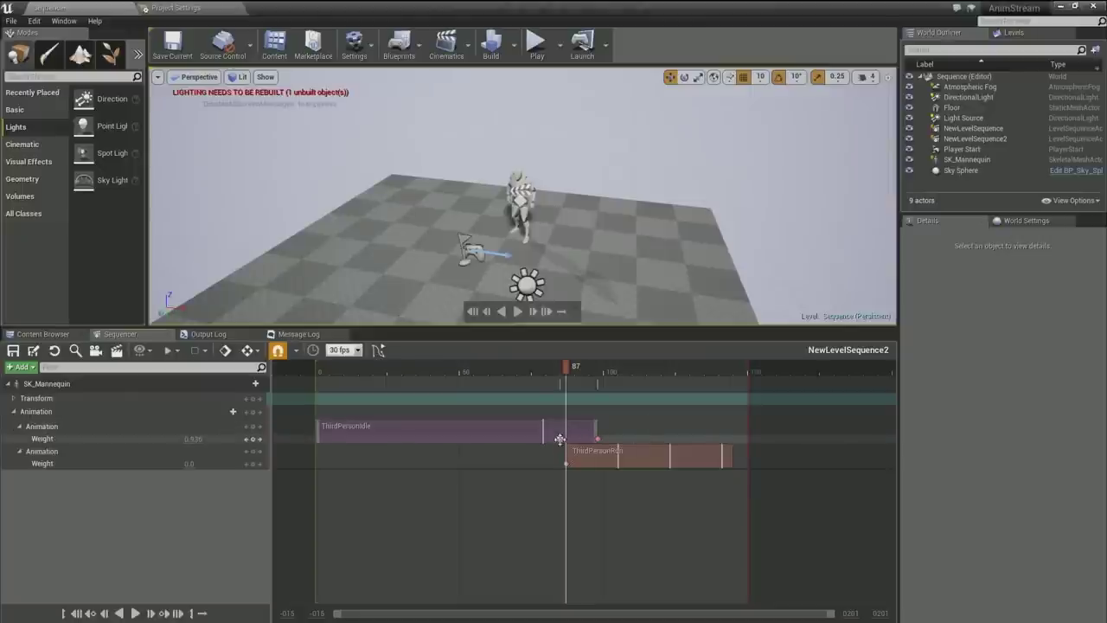
pyautogui.moveTo(560, 438); pyautogui.dragTo(566, 438)
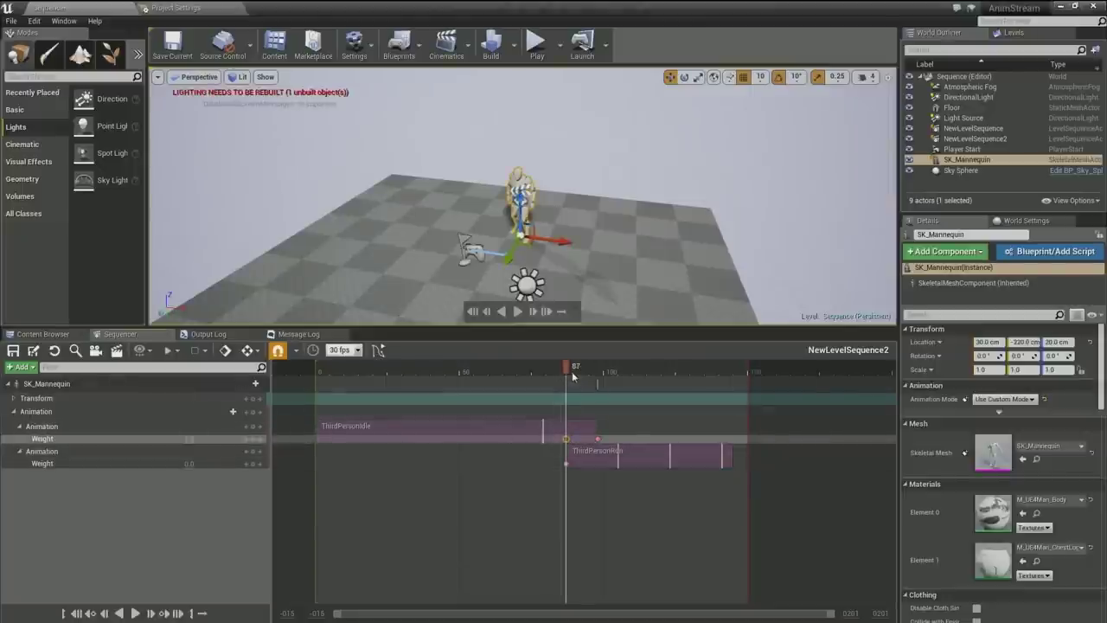
# - Key the ThirdPersonRun clip's Weight at 1.0 on frame 98 and scrub between frames 59 and 98 to preview the blend
pyautogui.moveTo(569, 370); pyautogui.dragTo(595, 383)
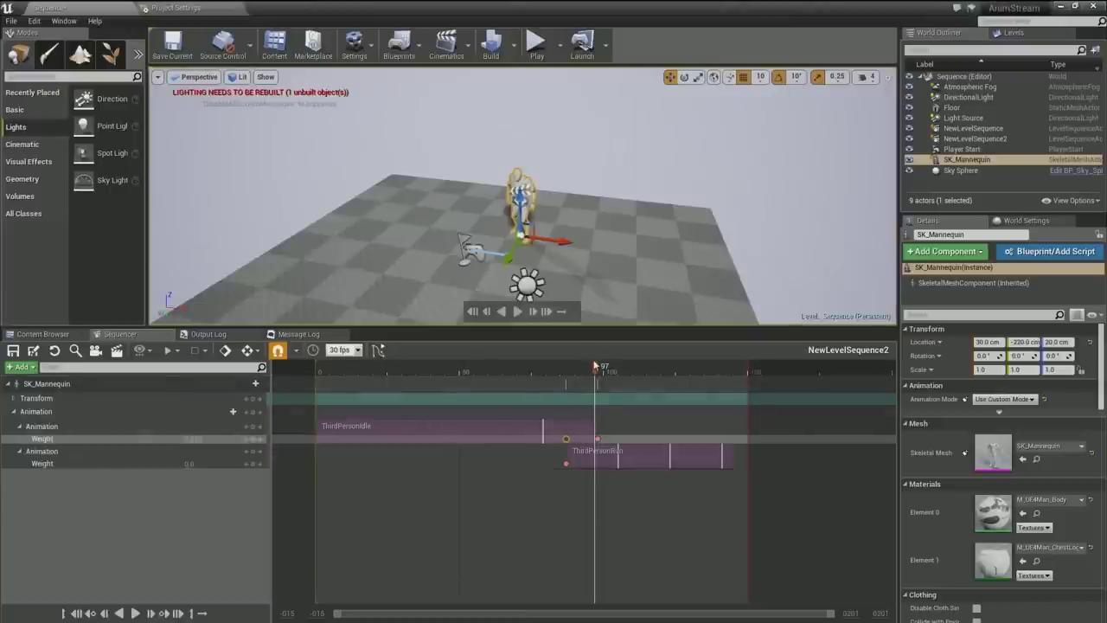
pyautogui.moveTo(596, 367); pyautogui.dragTo(600, 370)
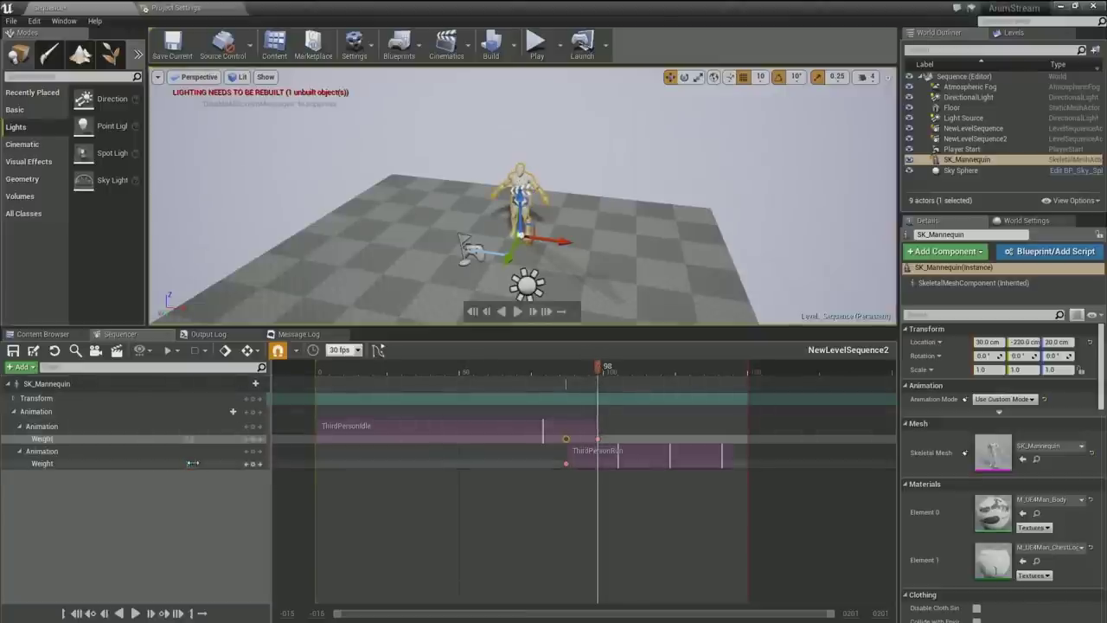
pyautogui.moveTo(192, 463); pyautogui.dragTo(199, 463)
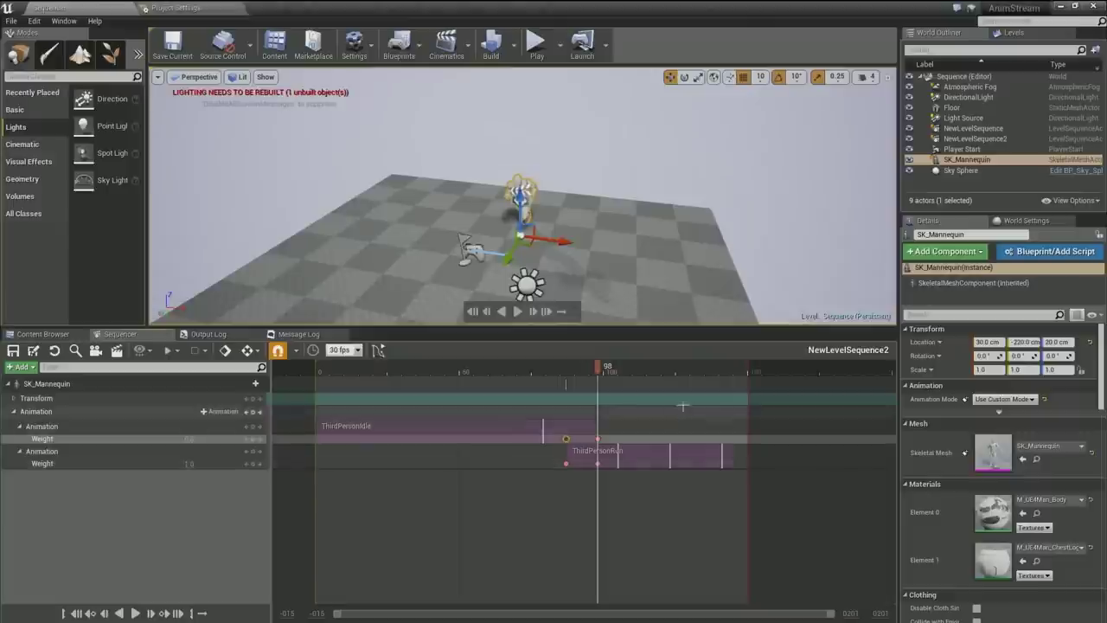
pyautogui.moveTo(597, 372); pyautogui.dragTo(487, 398)
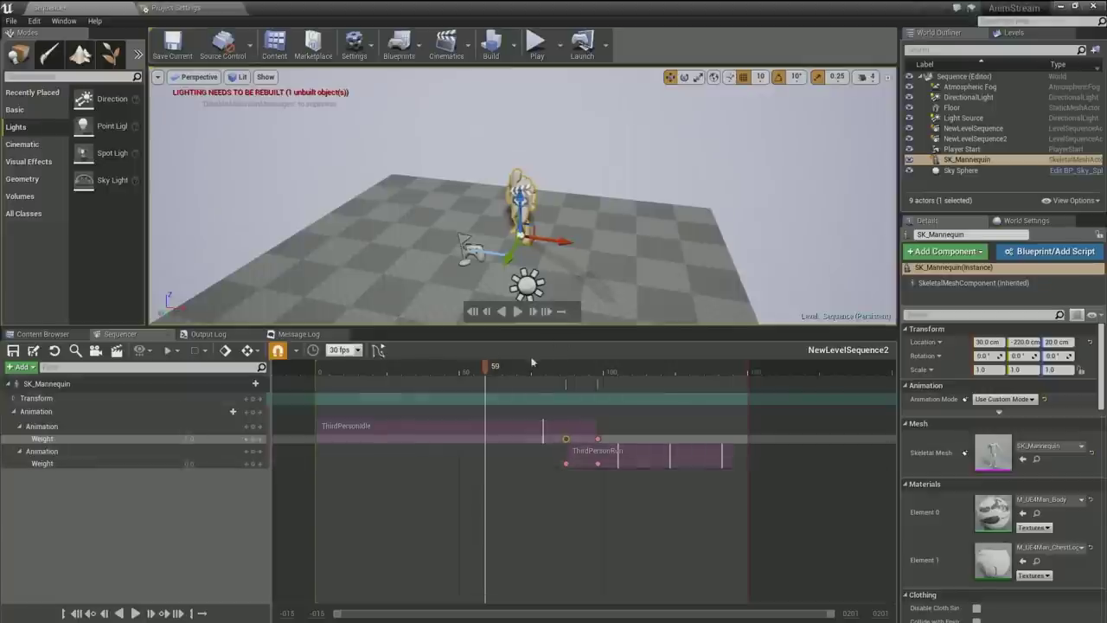
pyautogui.moveTo(487, 370); pyautogui.dragTo(600, 388)
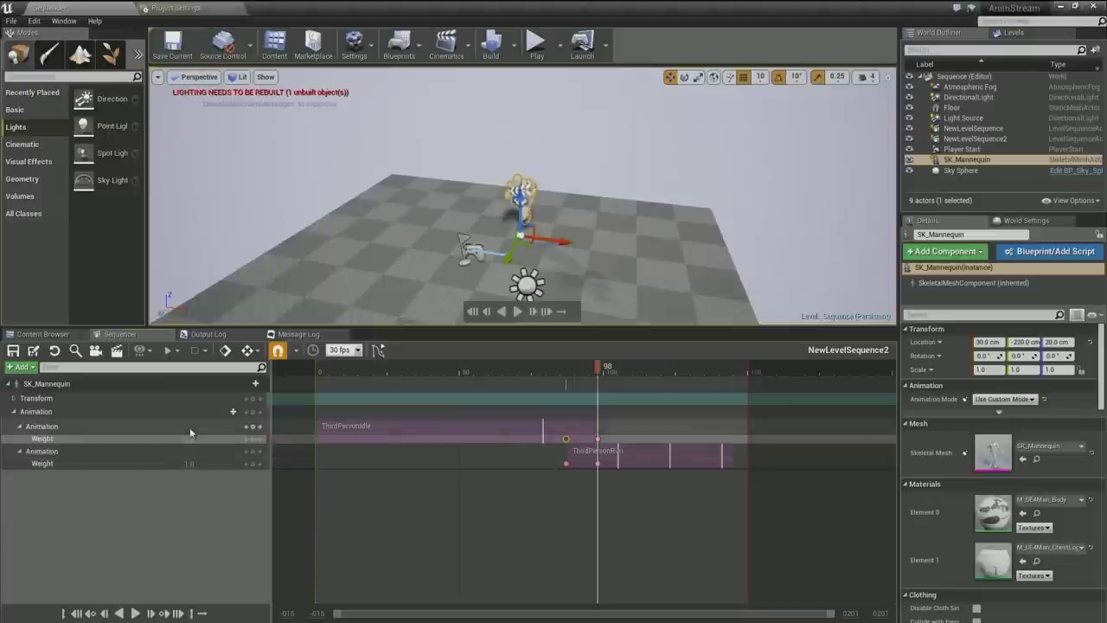
# - Add the Additive_Jump_Loop clip to SK_Mannequin's animation on its own row below ThirdPersonRun, starting at about frame 5
pyautogui.click(211, 413)
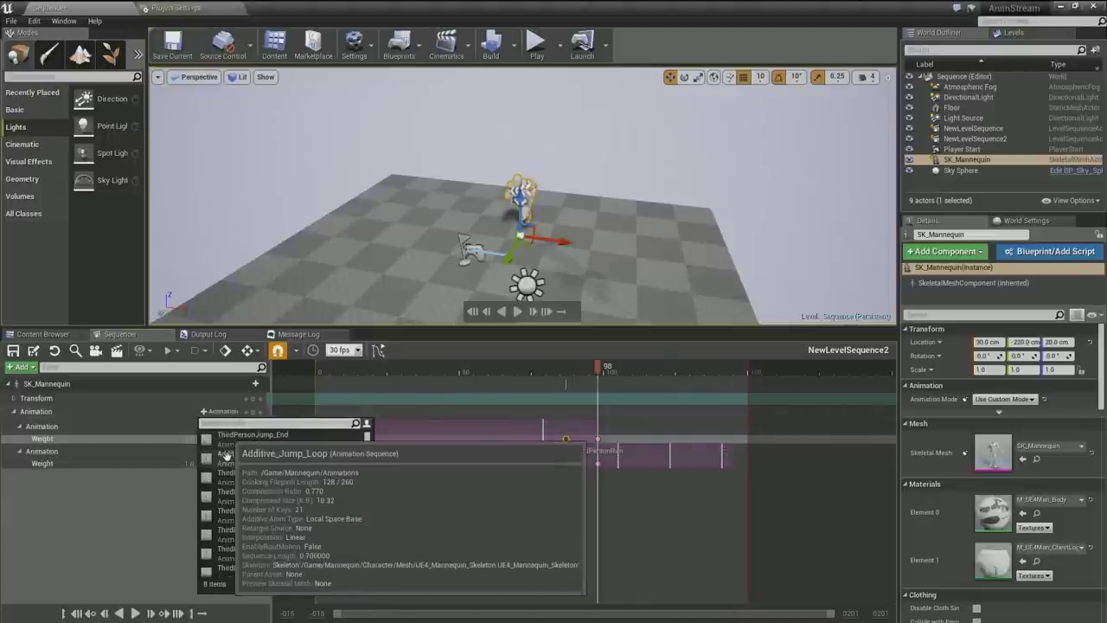
pyautogui.click(227, 456)
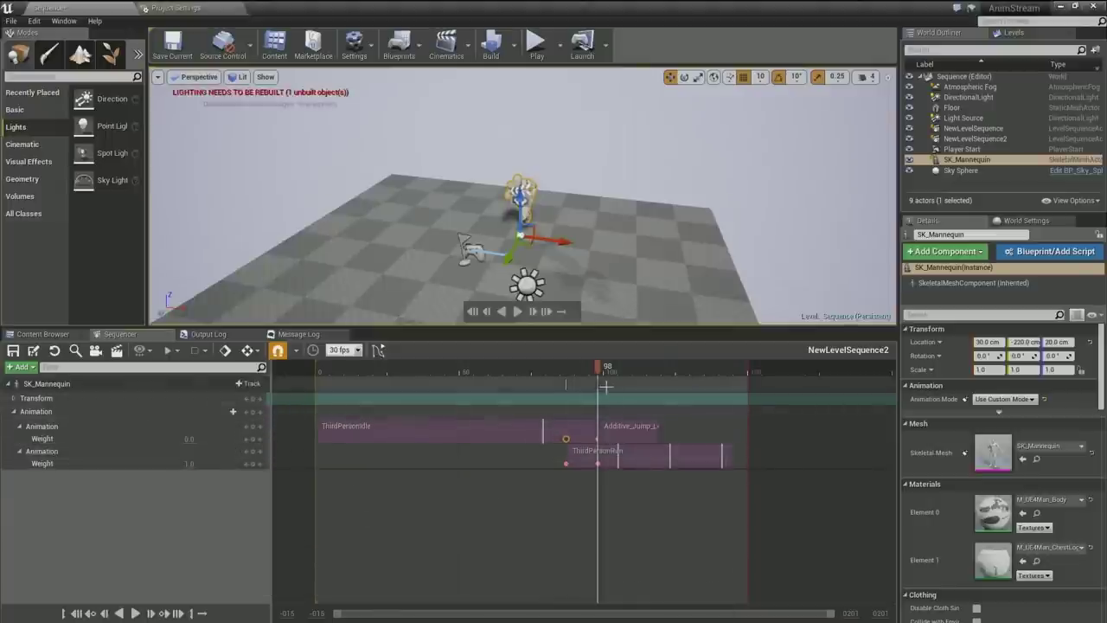
pyautogui.moveTo(628, 432); pyautogui.dragTo(660, 483)
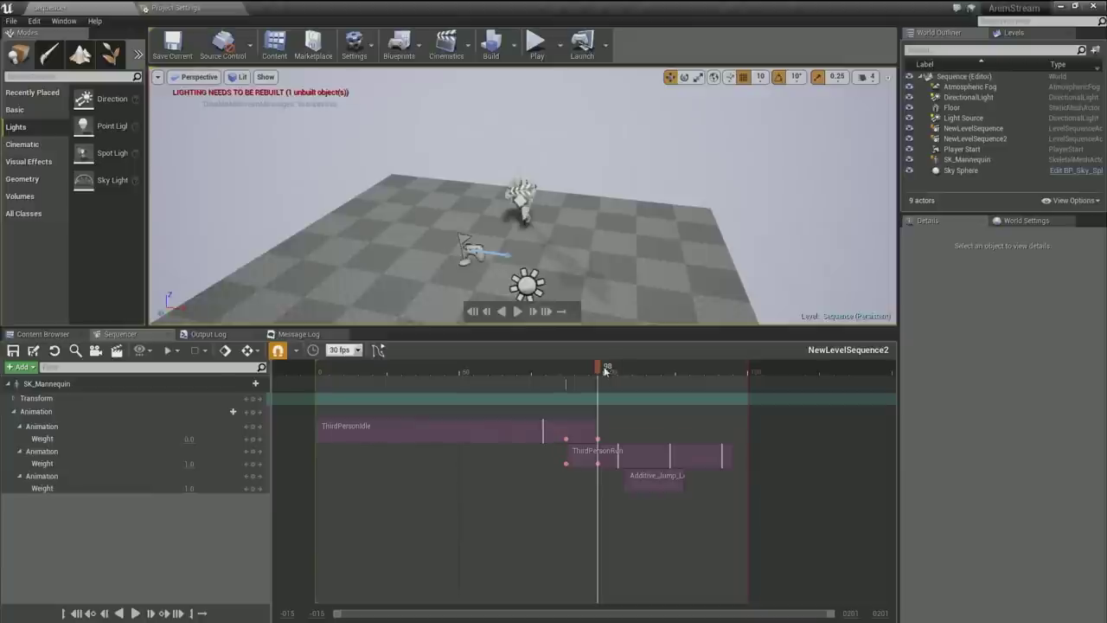
pyautogui.moveTo(605, 370)
pyautogui.mouseDown()
pyautogui.moveTo(667, 382)
pyautogui.moveTo(599, 391)
pyautogui.mouseUp()
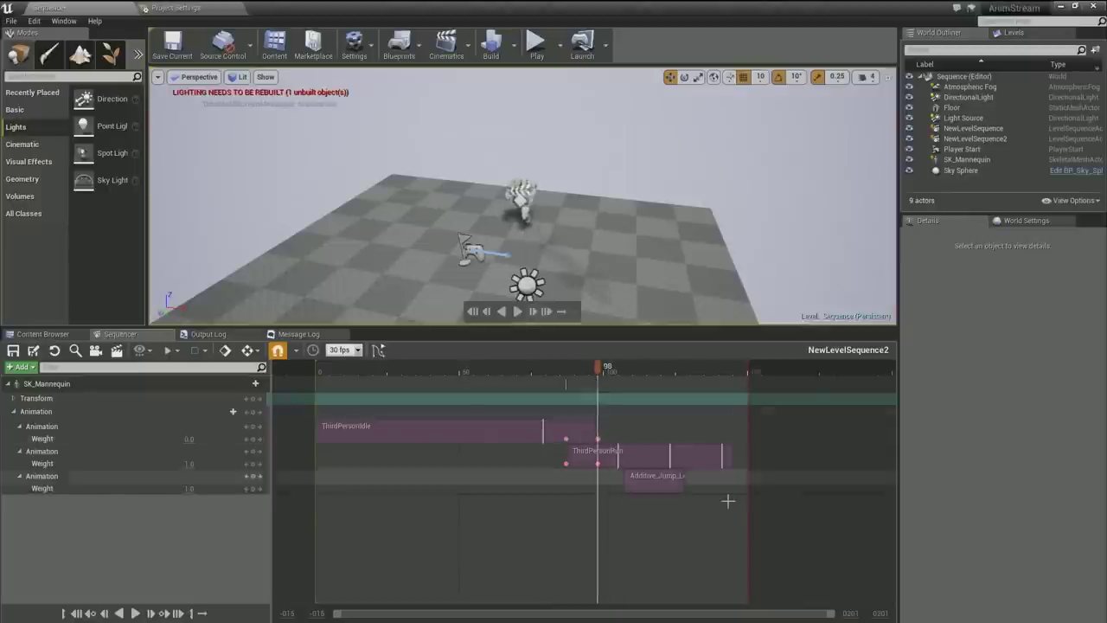
pyautogui.moveTo(684, 482); pyautogui.dragTo(334, 485)
# - Frame SK_Mannequin in the viewport, play the sequence from frame 5 to preview the additive jump, and return to frame 1
pyautogui.moveTo(600, 372); pyautogui.dragTo(329, 372)
pyautogui.press('f')
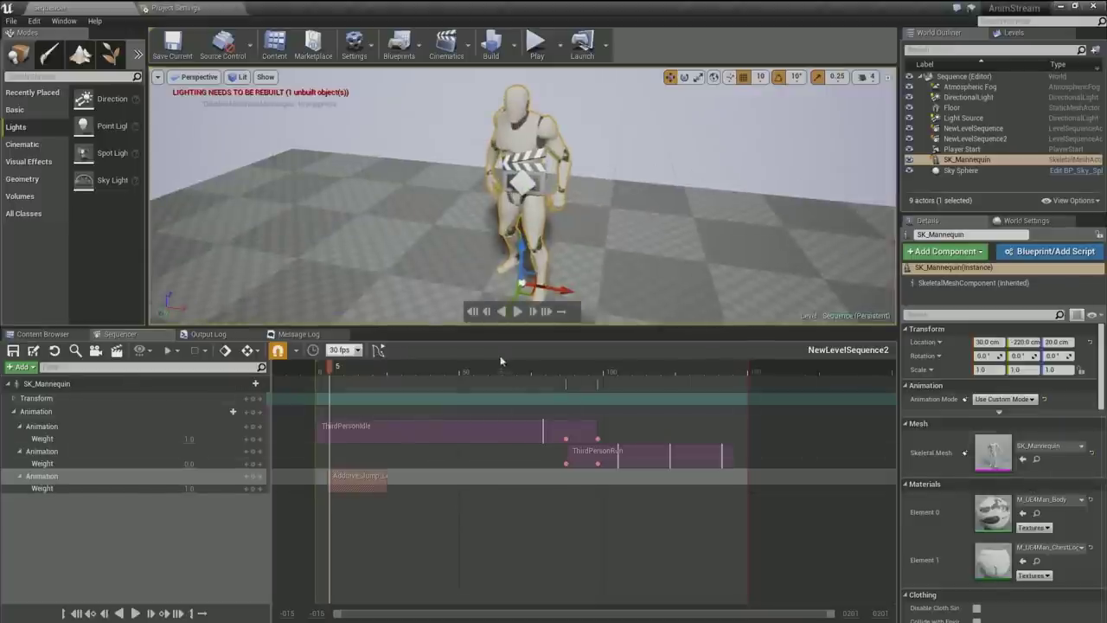
pyautogui.click(518, 312)
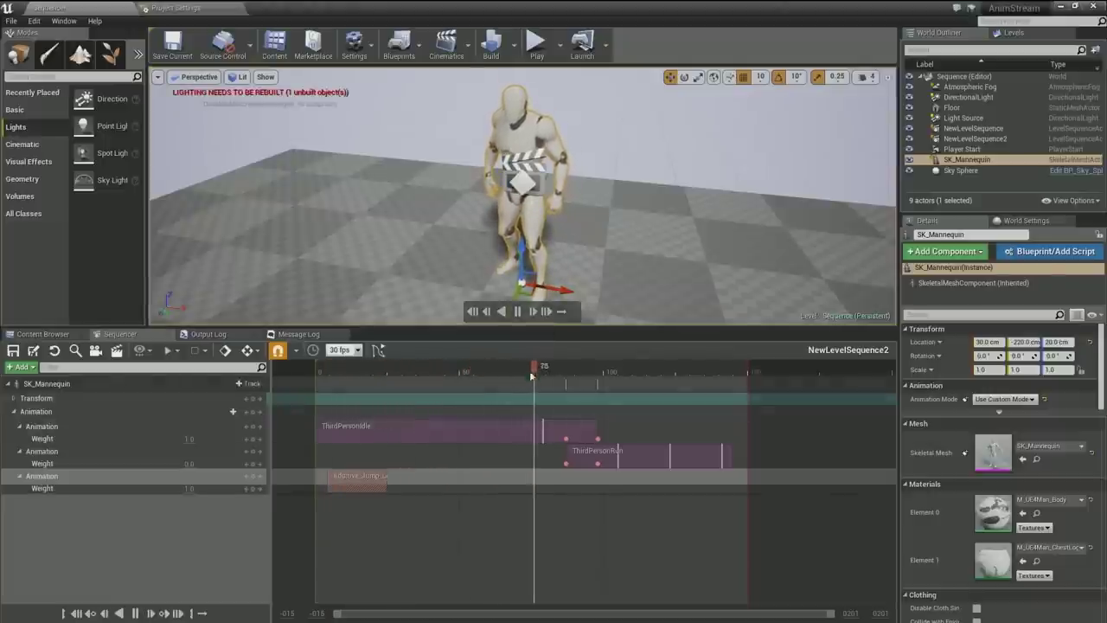
pyautogui.click(483, 396)
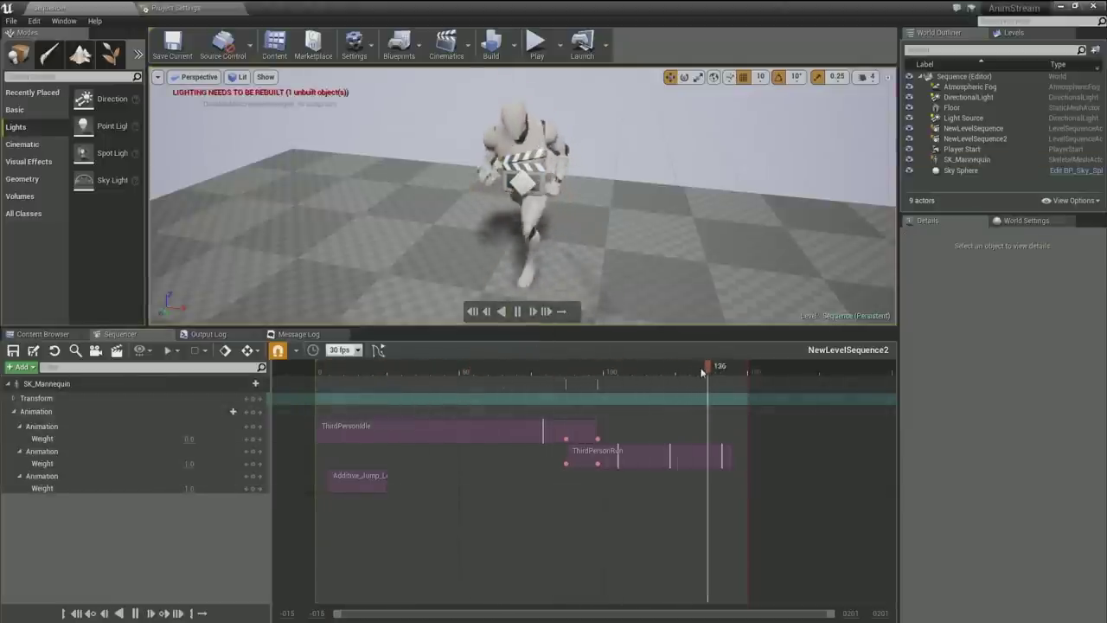
pyautogui.moveTo(738, 367); pyautogui.dragTo(321, 415)
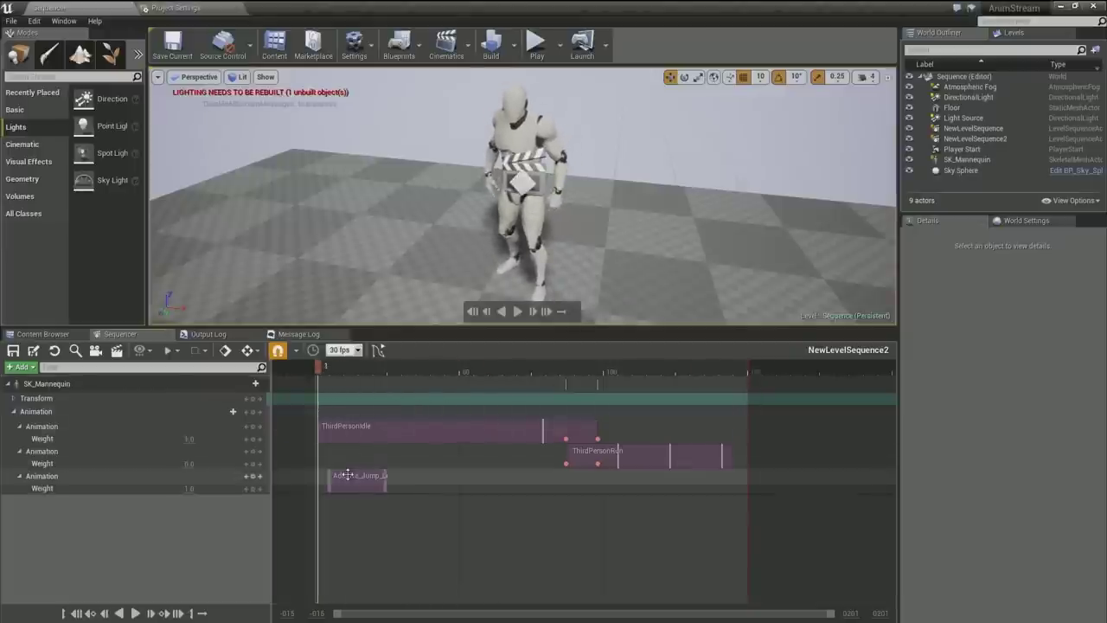
# - Briefly run the level in the editor, stop it, and play NewLevelSequence2 through to frame 150
pyautogui.click(537, 50)
pyautogui.click(567, 52)
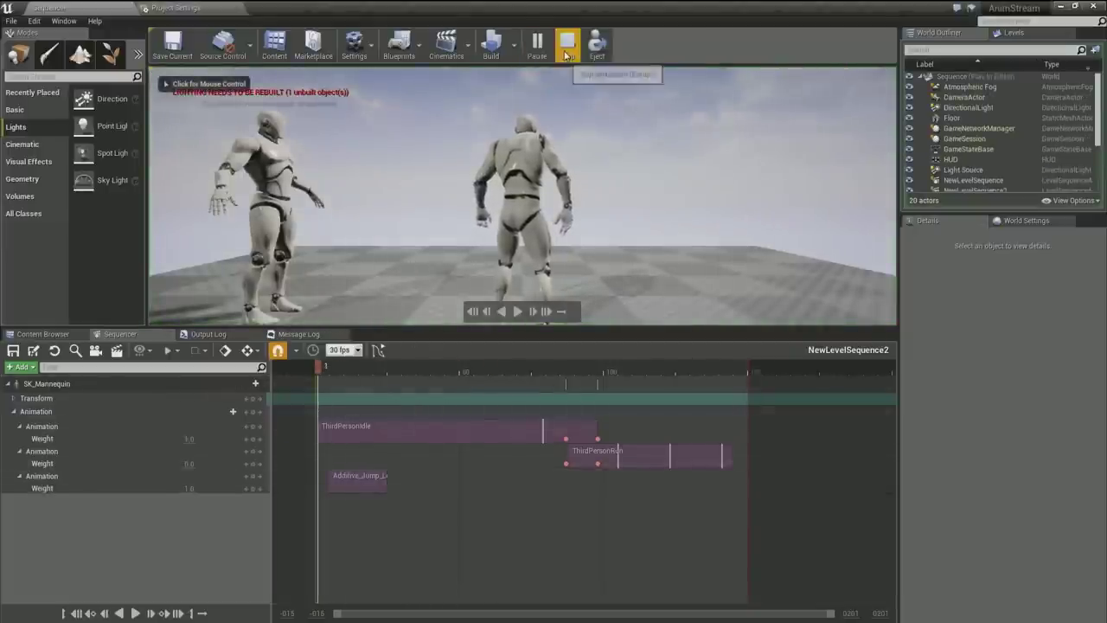
pyautogui.click(522, 313)
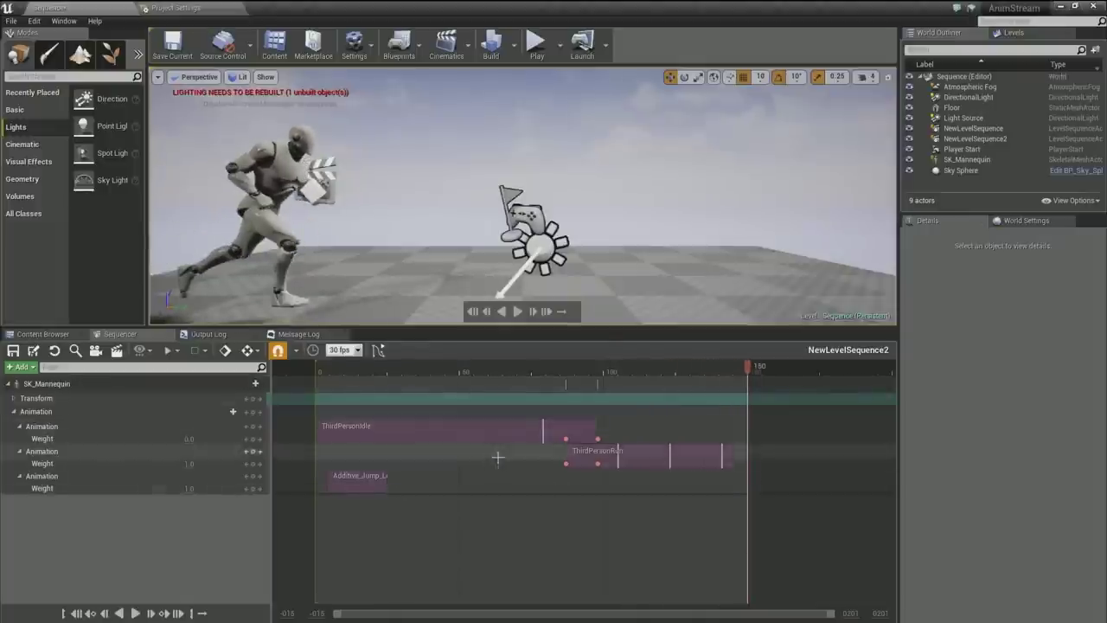
pyautogui.click(187, 488)
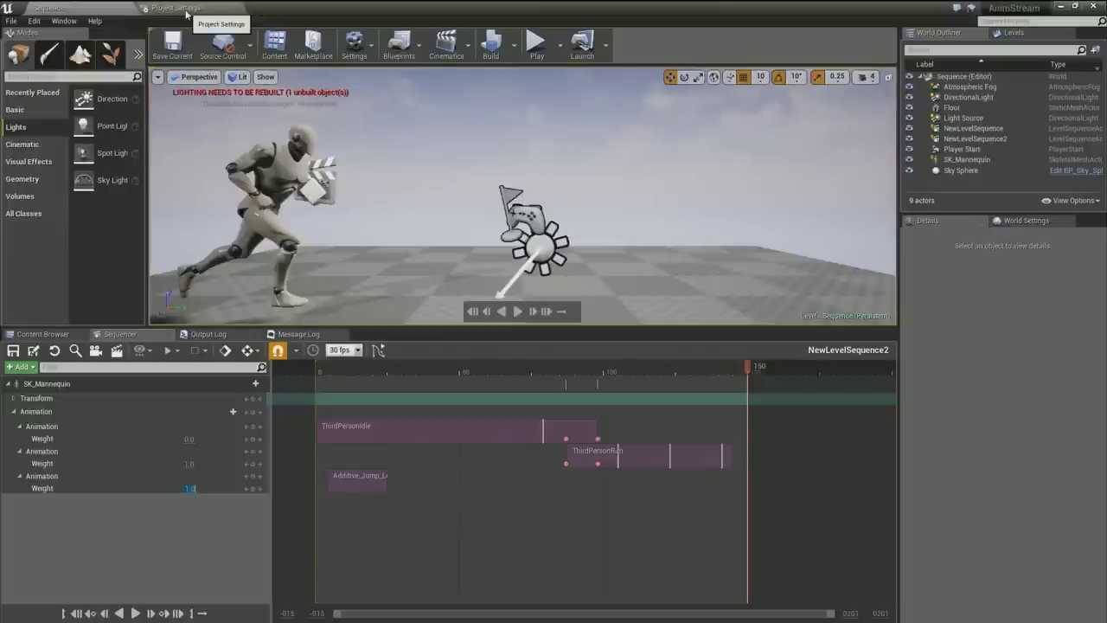
pyautogui.click(147, 9)
pyautogui.click(136, 10)
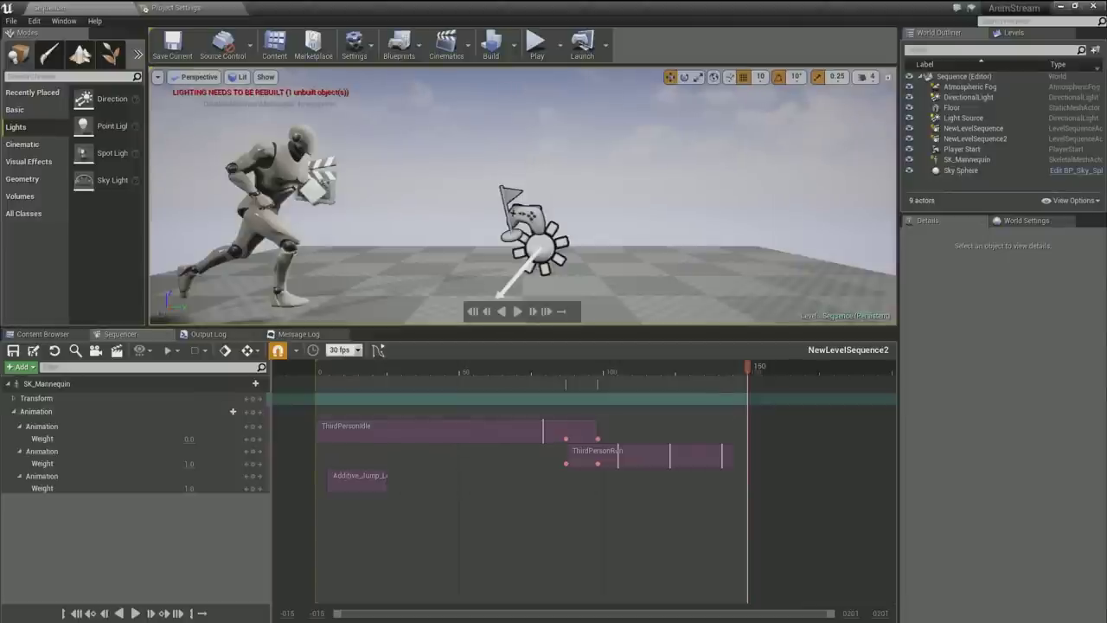
pyautogui.hotkey('alt', 'Tab')
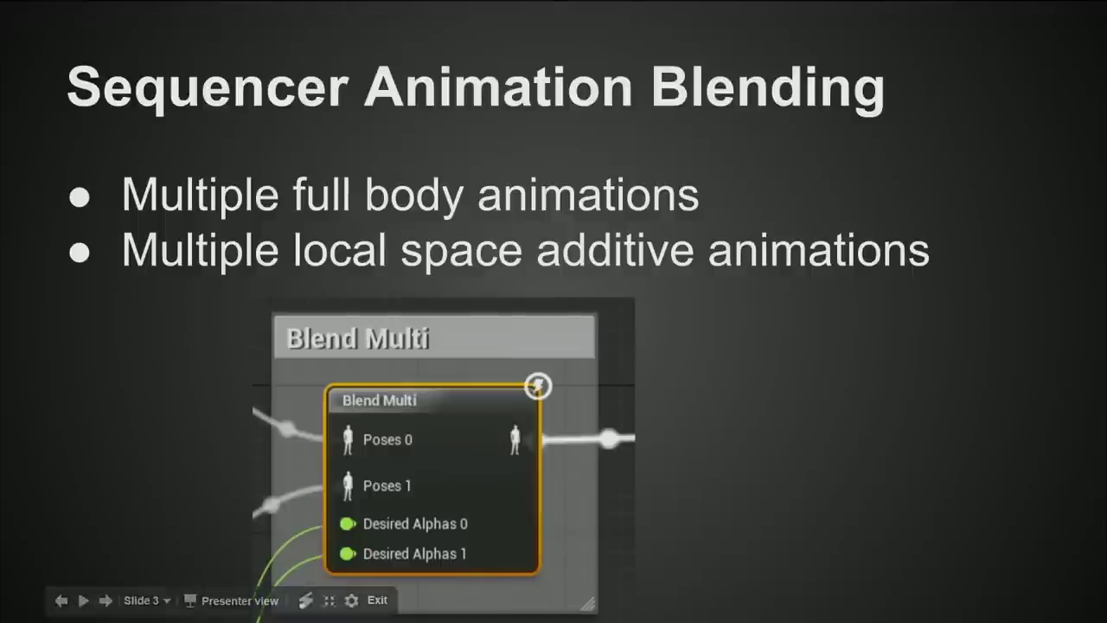
pyautogui.press('Right')
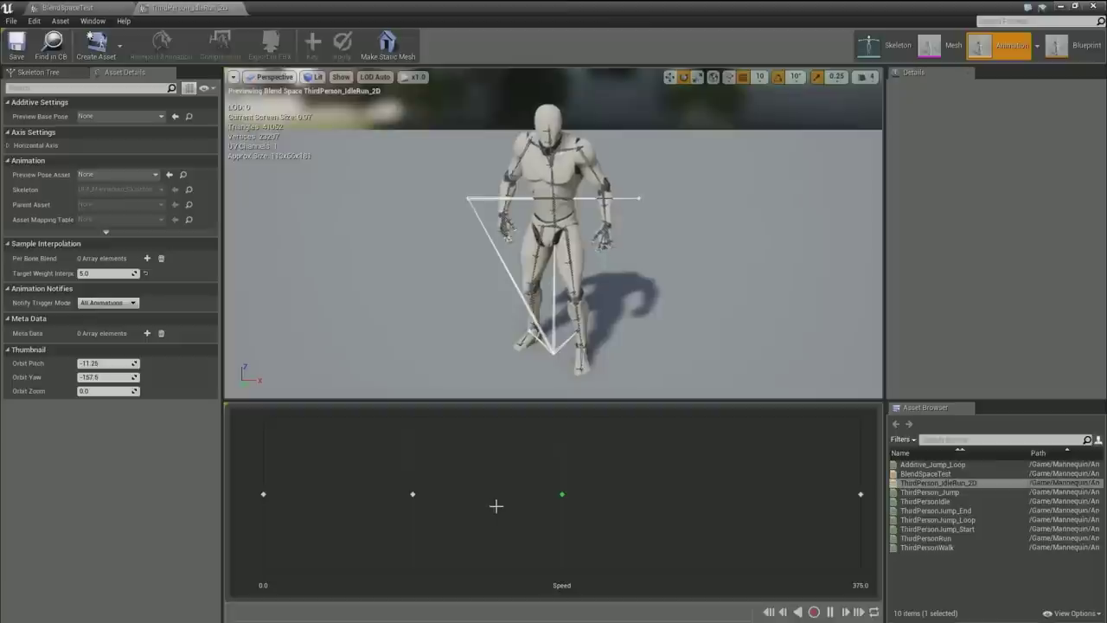
# - Preview the idle-to-run blend in ThirdPerson_IdleRun_2D by moving the preview point along the Speed axis
pyautogui.moveTo(561, 494)
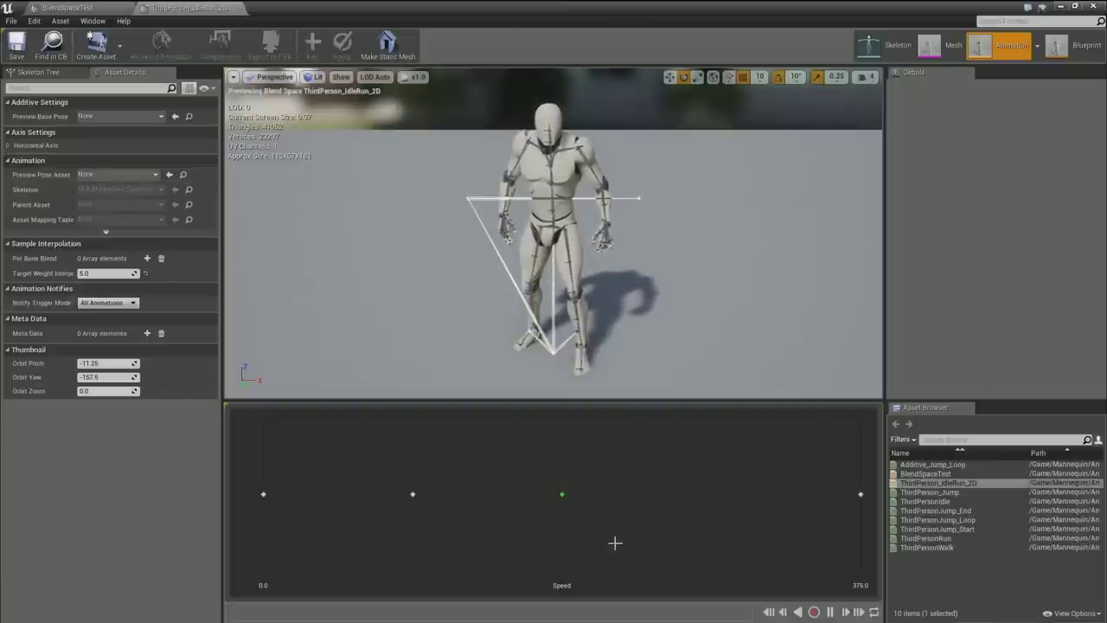
pyautogui.press('shift')
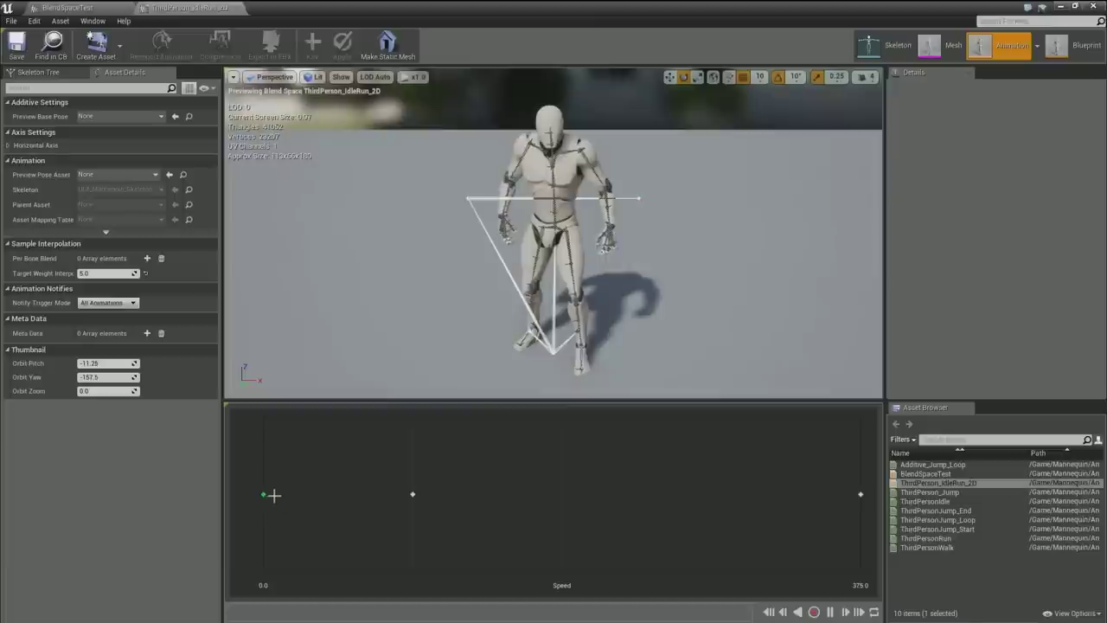
pyautogui.moveTo(264, 495)
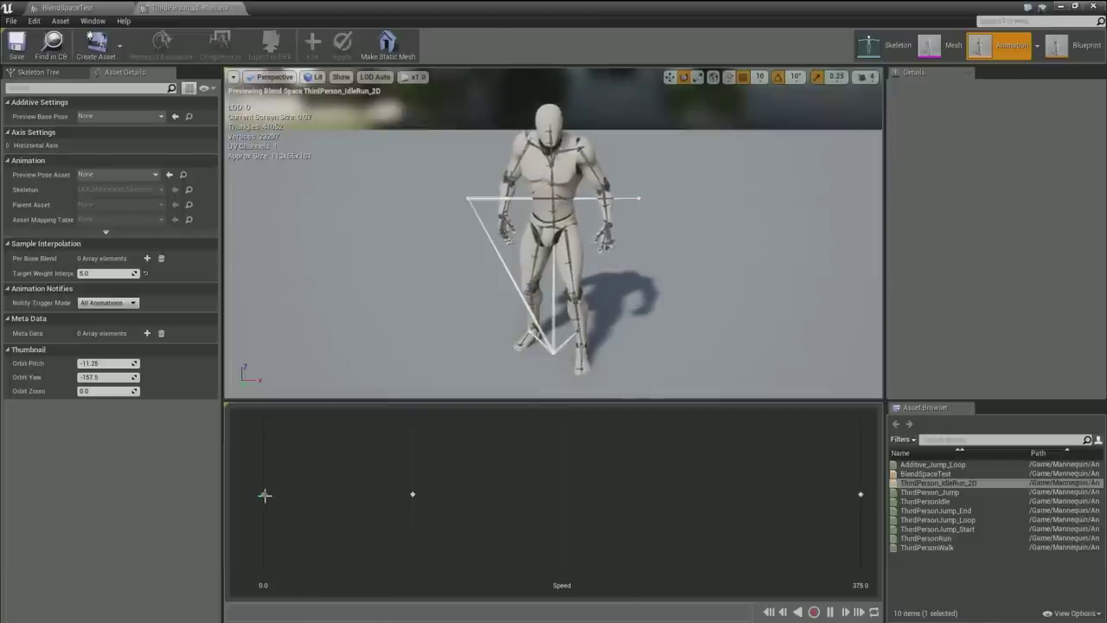
pyautogui.moveTo(267, 495)
pyautogui.keyDown('shift'); pyautogui.mouseDown()
pyautogui.moveTo(781, 494)
pyautogui.moveTo(725, 510)
pyautogui.moveTo(437, 495)
pyautogui.moveTo(816, 488)
pyautogui.mouseUp(); pyautogui.keyUp('shift')
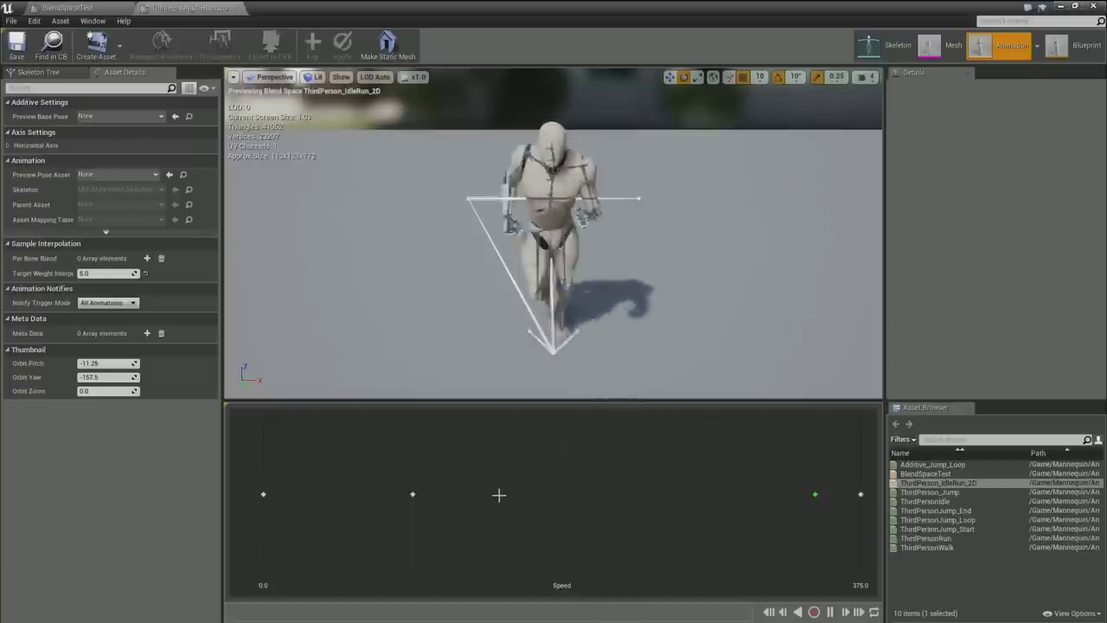
pyautogui.moveTo(540, 490)
pyautogui.keyDown('shift'); pyautogui.mouseDown()
pyautogui.moveTo(575, 490)
pyautogui.moveTo(339, 502)
pyautogui.moveTo(592, 487)
pyautogui.moveTo(659, 506)
pyautogui.moveTo(722, 498)
pyautogui.mouseUp(); pyautogui.keyUp('shift')
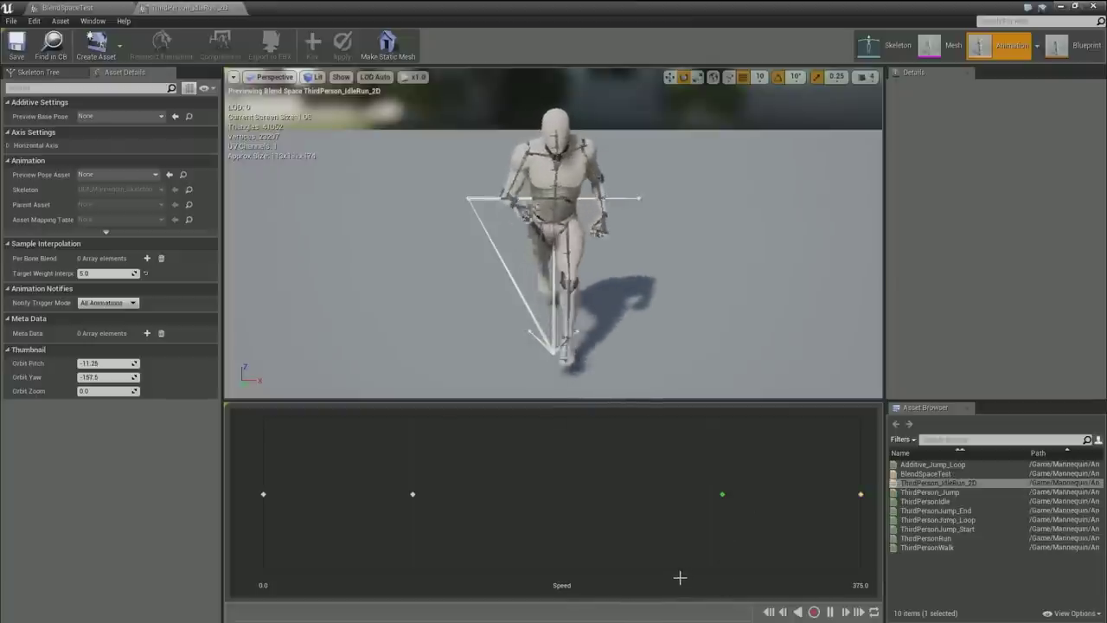
# - Open the BlendSpaceTest asset and preview its blends by moving the preview point across the two-axis grid
pyautogui.doubleClick(923, 473)
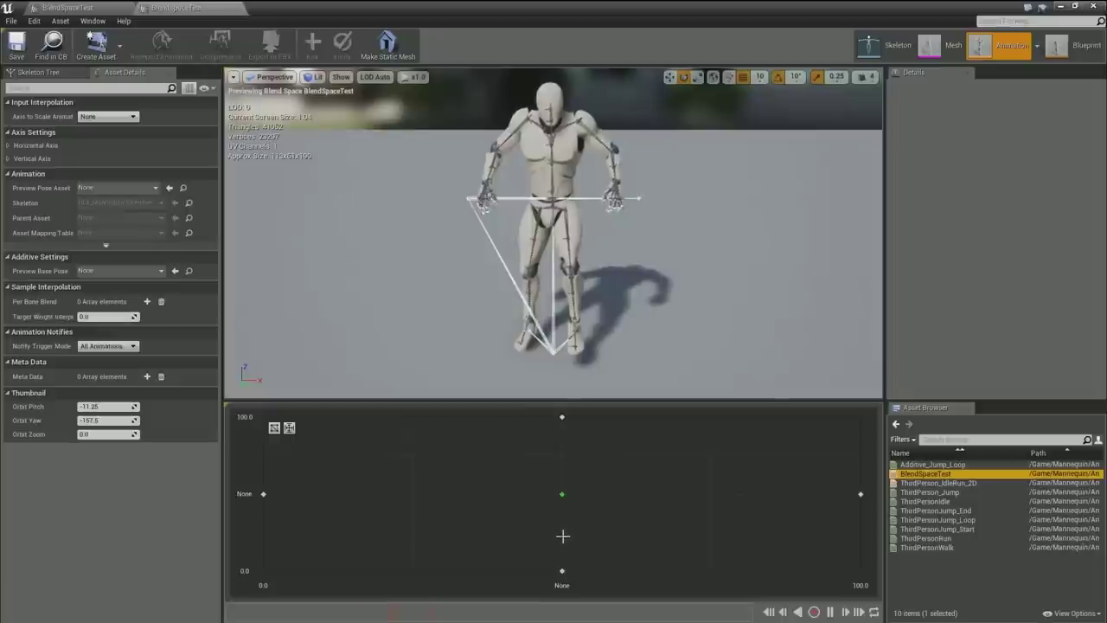
pyautogui.moveTo(561, 437); pyautogui.dragTo(566, 532)
pyautogui.moveTo(475, 502); pyautogui.dragTo(561, 439)
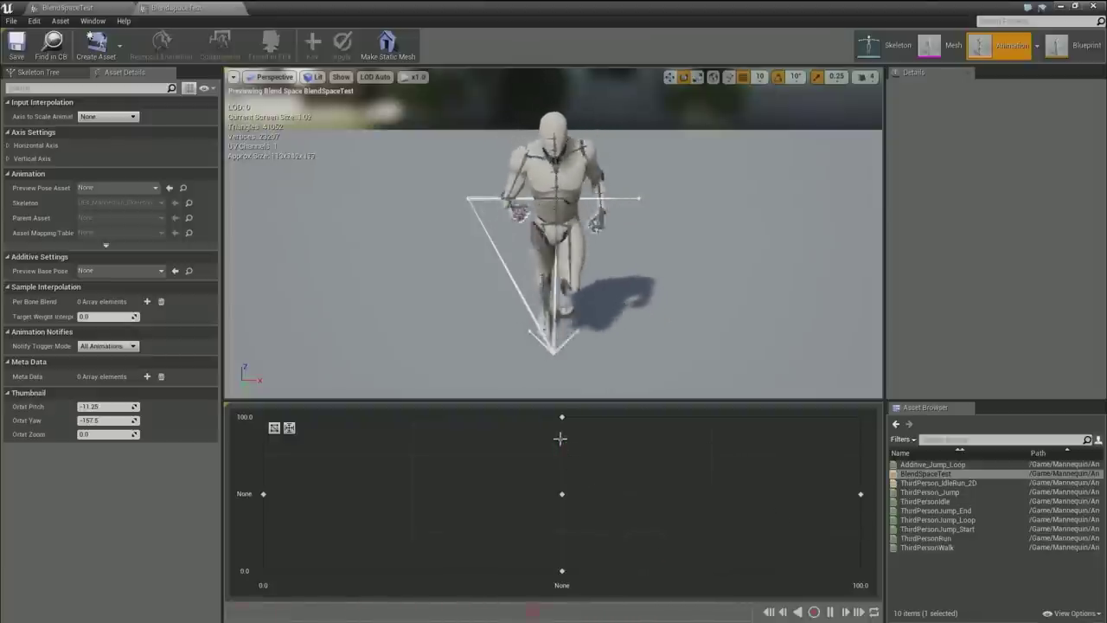
# - Turn on the triangulation display between the samples in BlendSpaceTest's grid
pyautogui.click(273, 427)
pyautogui.click(274, 427)
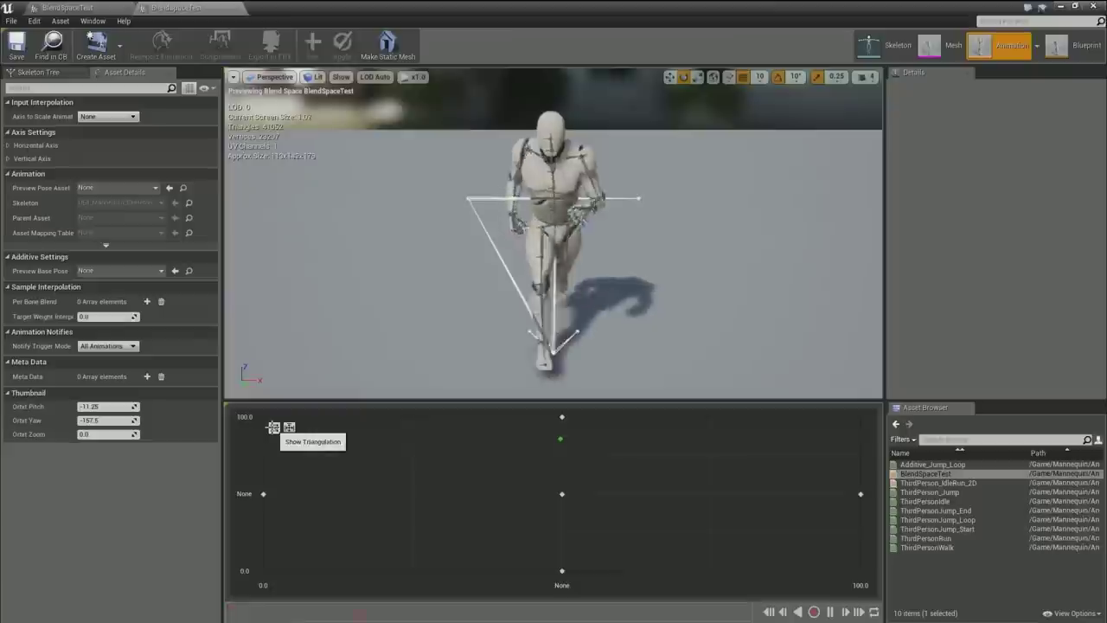
pyautogui.click(274, 427)
pyautogui.click(273, 428)
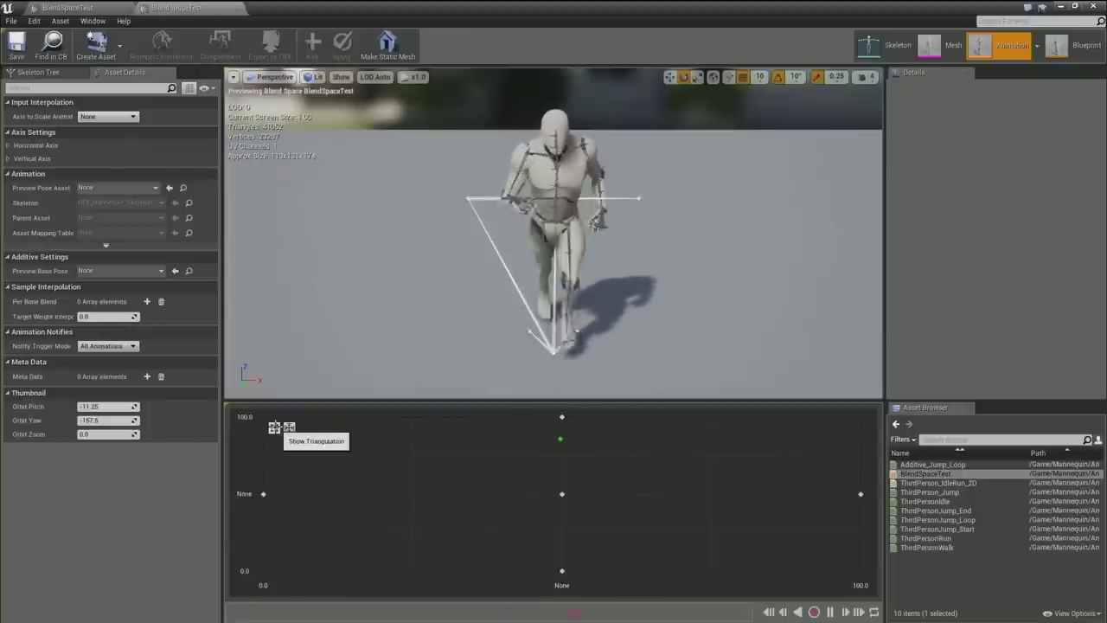
pyautogui.click(273, 428)
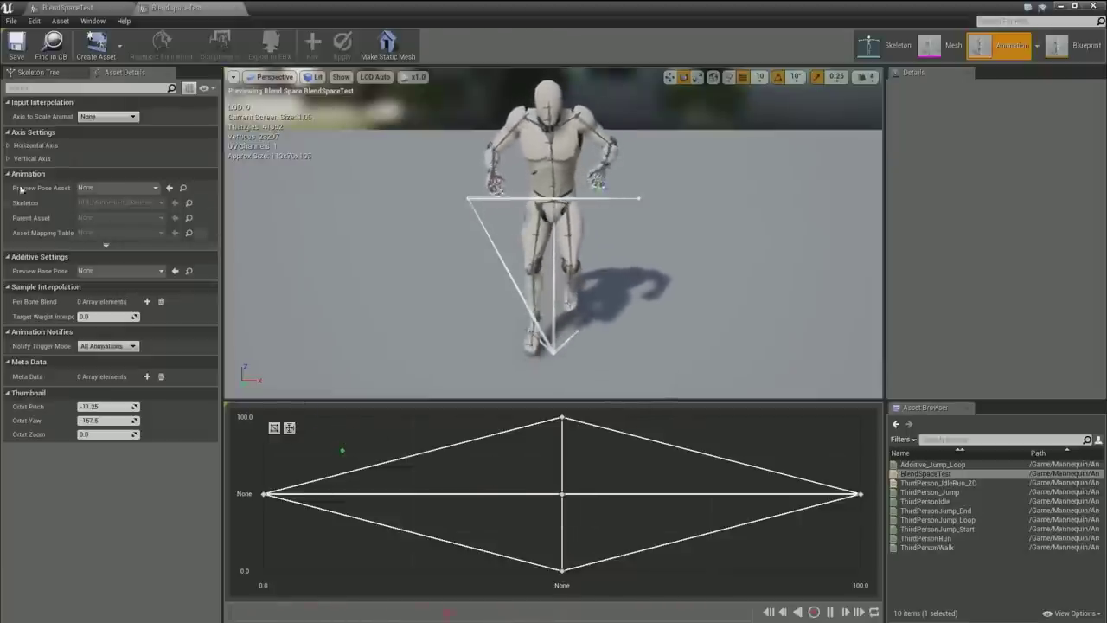
# - Expand the vertical and horizontal axis settings of BlendSpaceTest, and open the animation recording dialog and cancel it
pyautogui.click(8, 158)
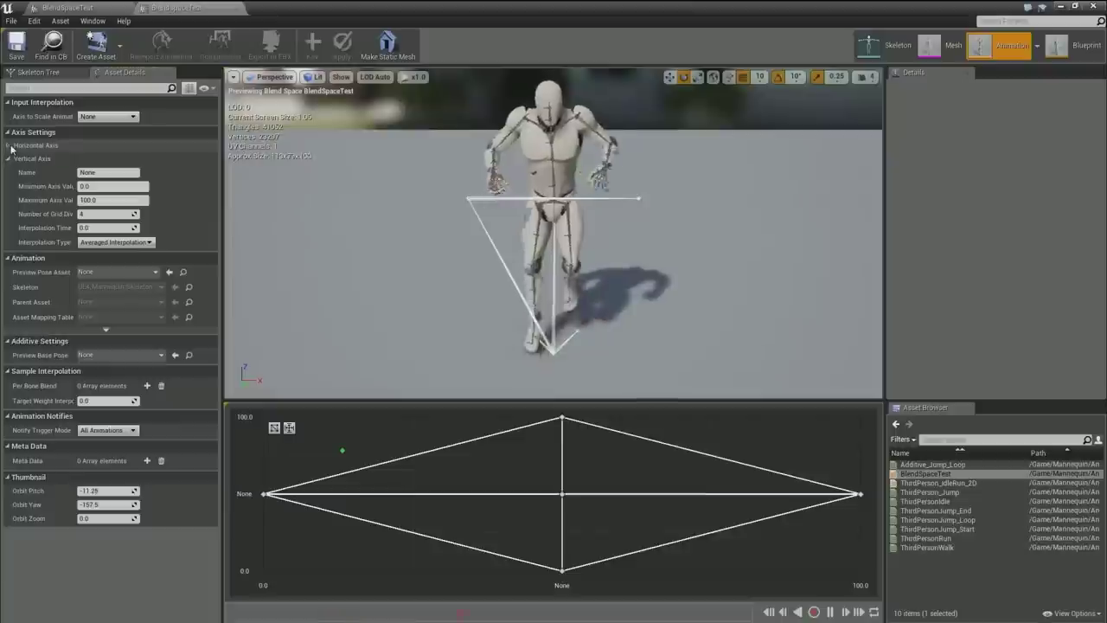
pyautogui.click(9, 145)
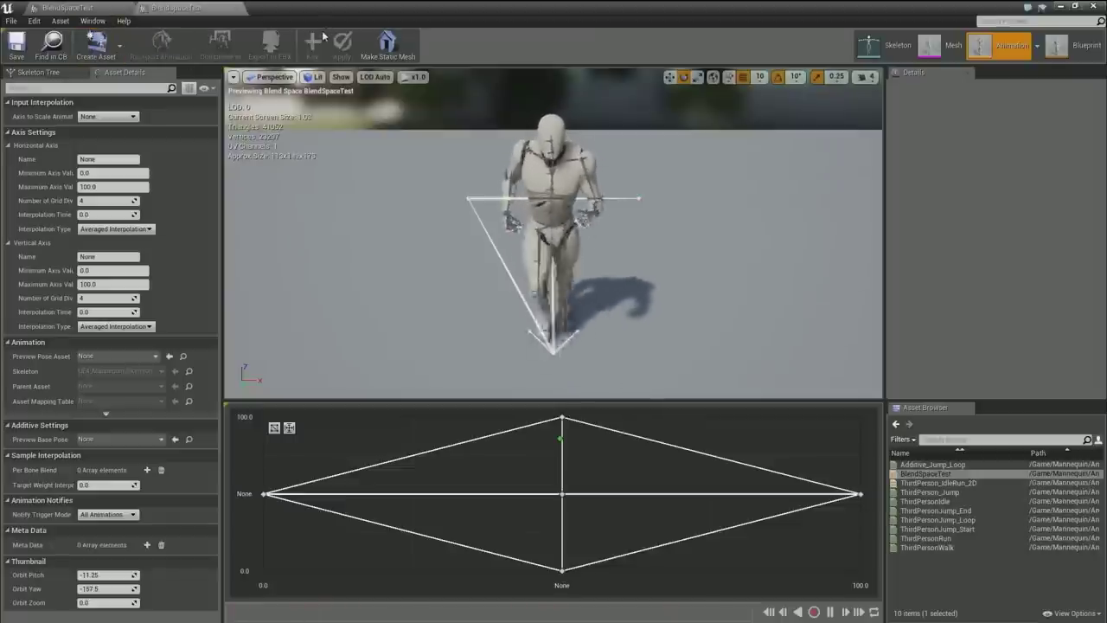
pyautogui.click(815, 611)
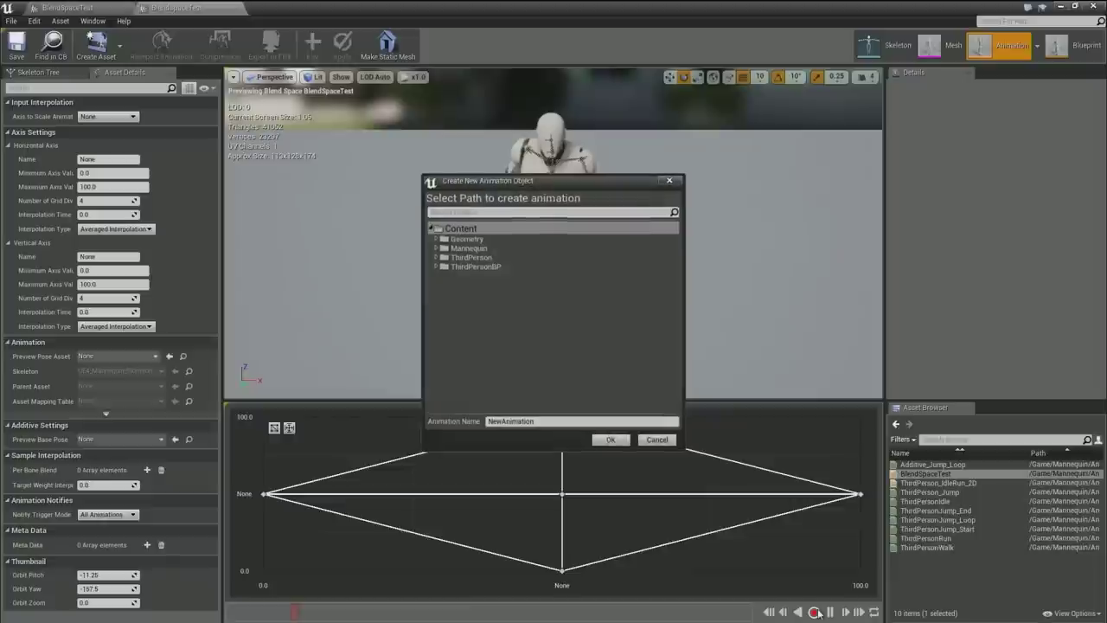
pyautogui.click(657, 439)
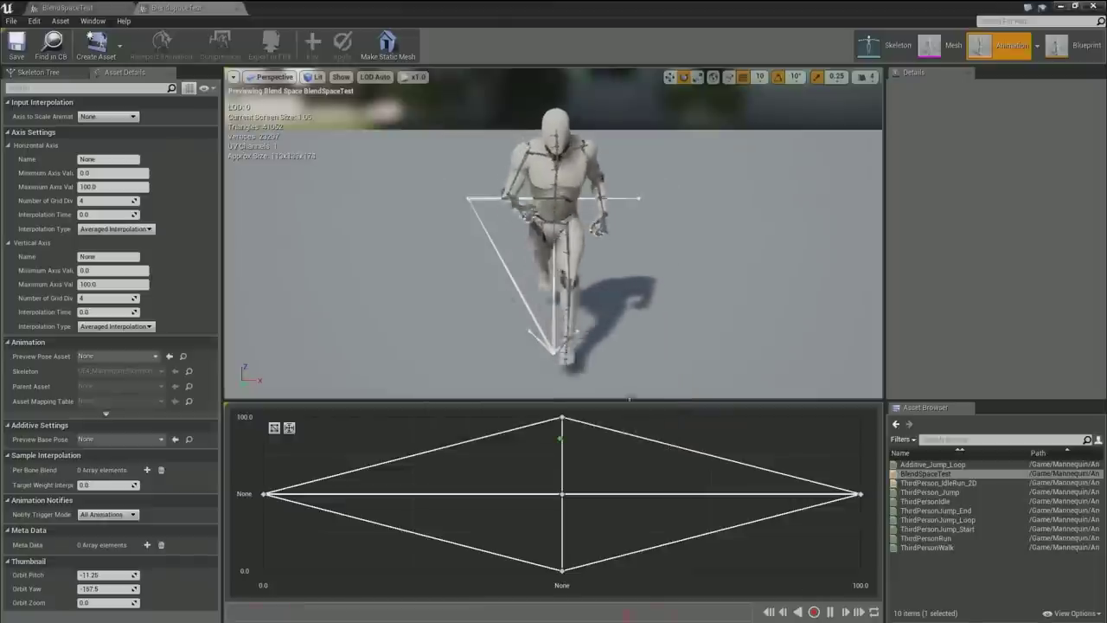